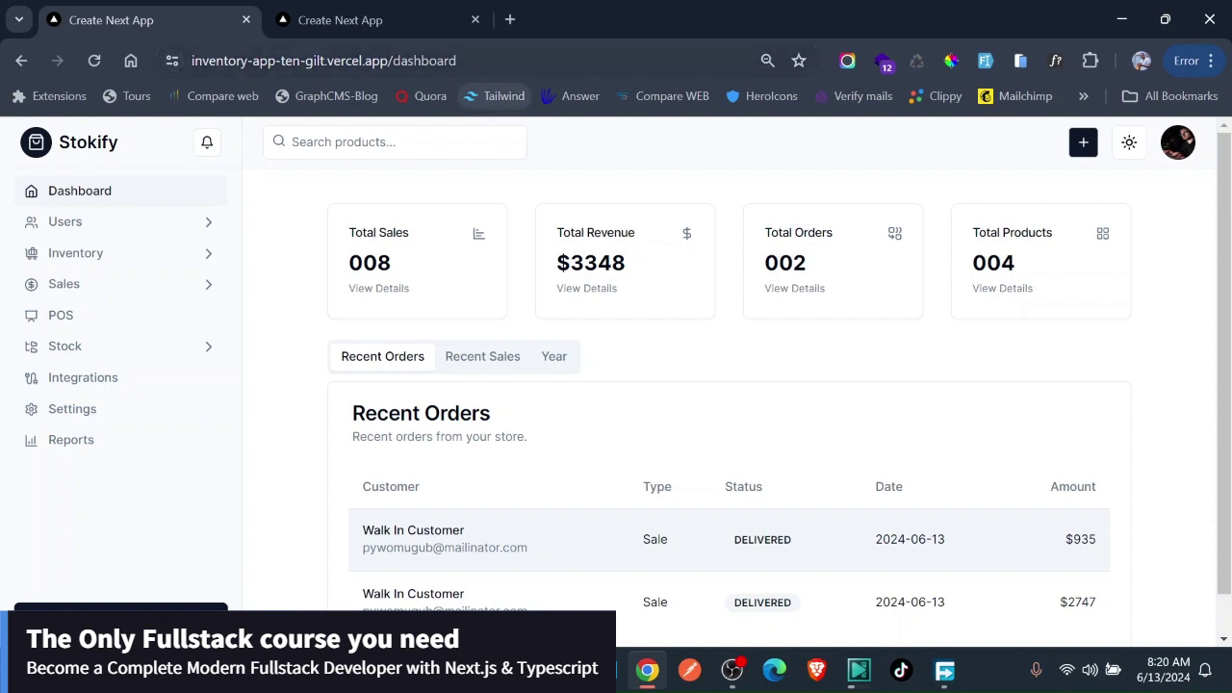
Examine the dashboard's address and the summary cards for total sales, revenue, orders and products.
left_click(202, 61)
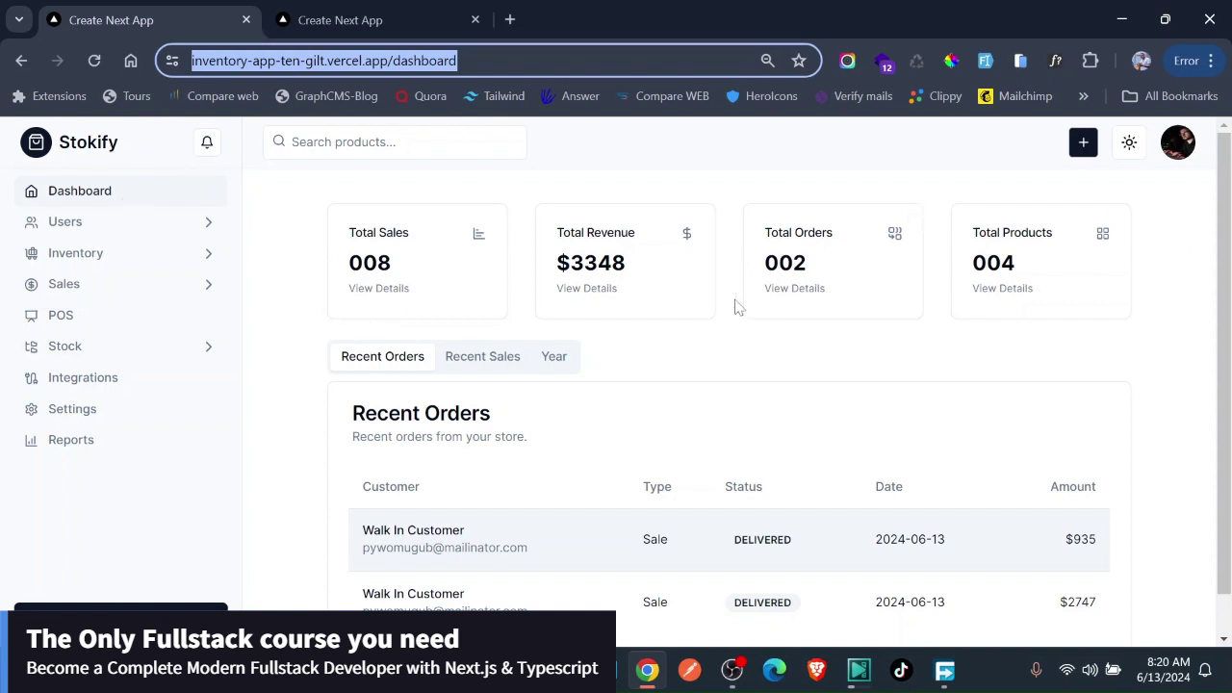
left_click_drag(347, 268, 419, 263)
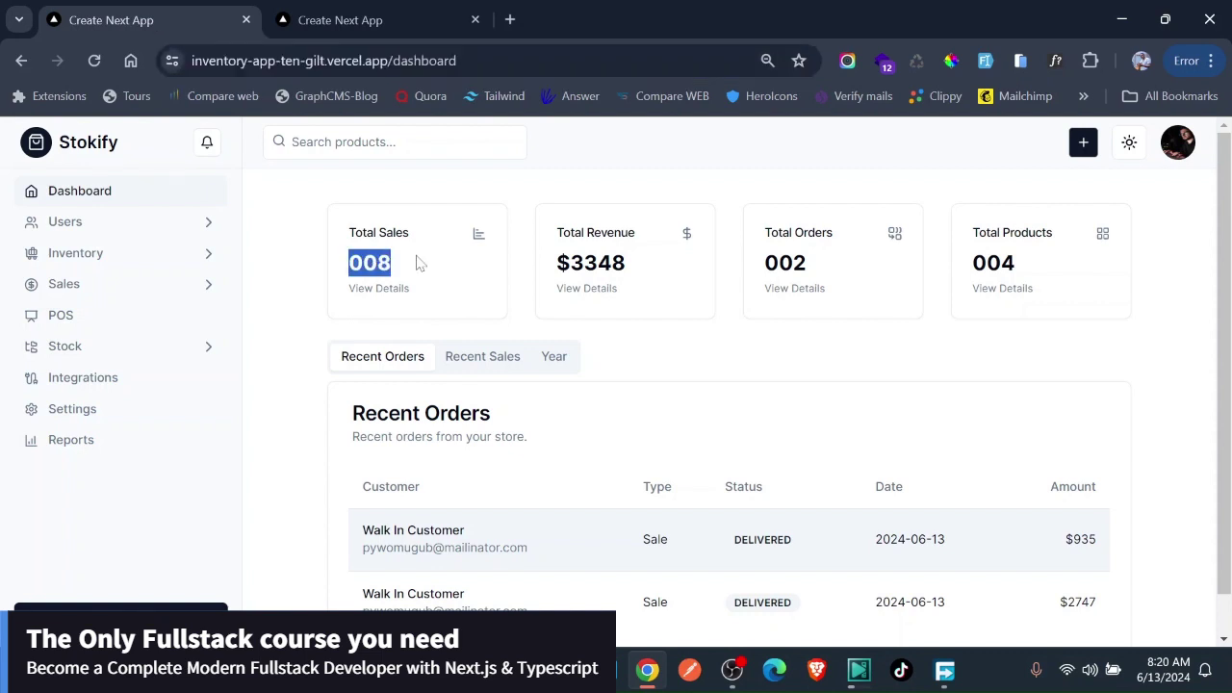
left_click_drag(566, 264, 643, 260)
left_click_drag(760, 264, 840, 270)
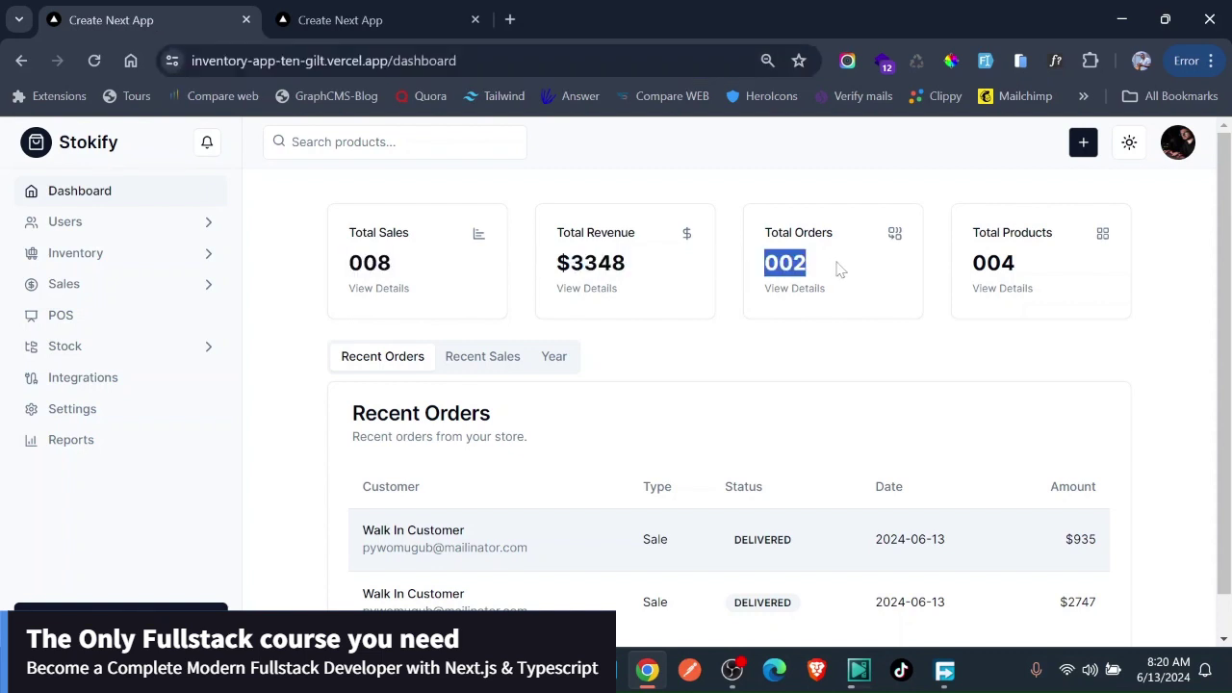
left_click_drag(984, 263, 1048, 263)
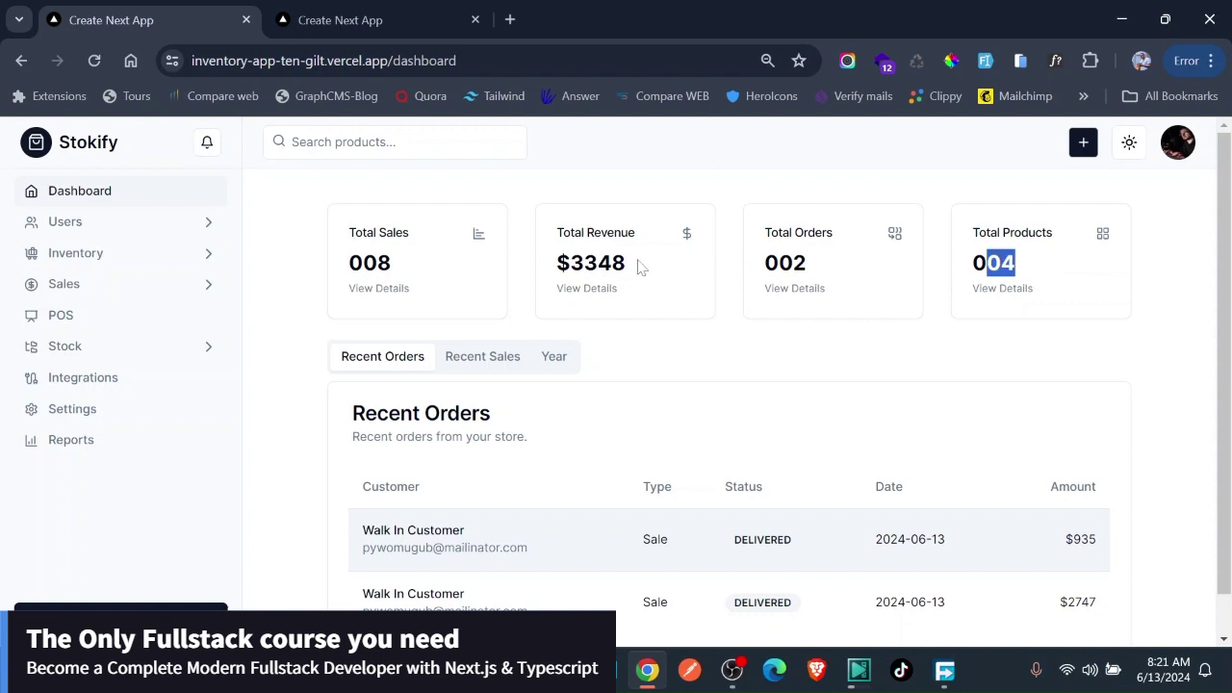
left_click_drag(345, 237, 898, 239)
left_click(897, 240)
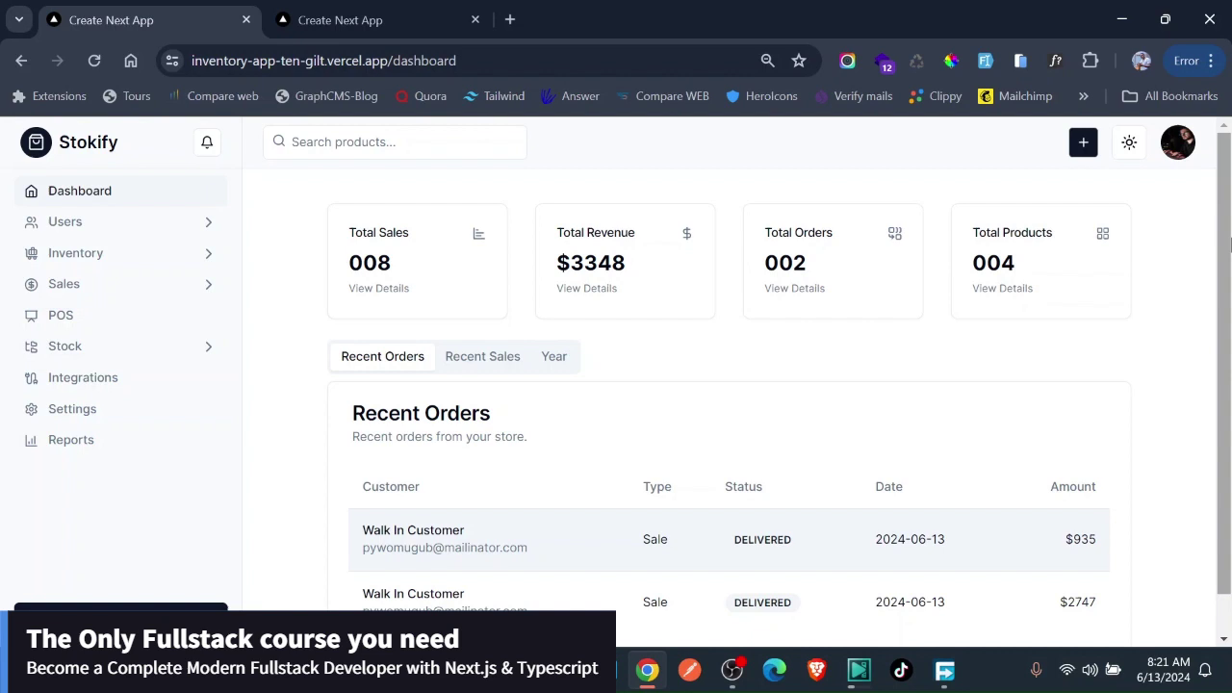
scroll(1224, 280, "down", 1)
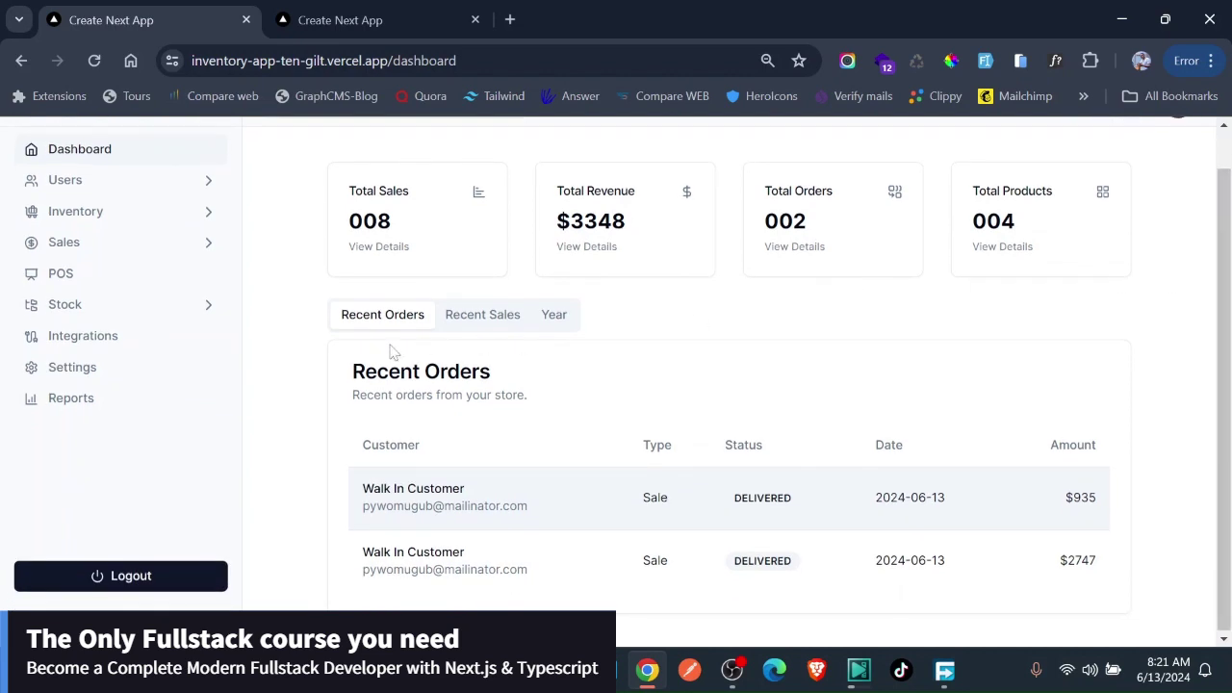
Review the Recent Orders list and compare its order amounts with the Total Revenue card.
left_click_drag(351, 364, 505, 389)
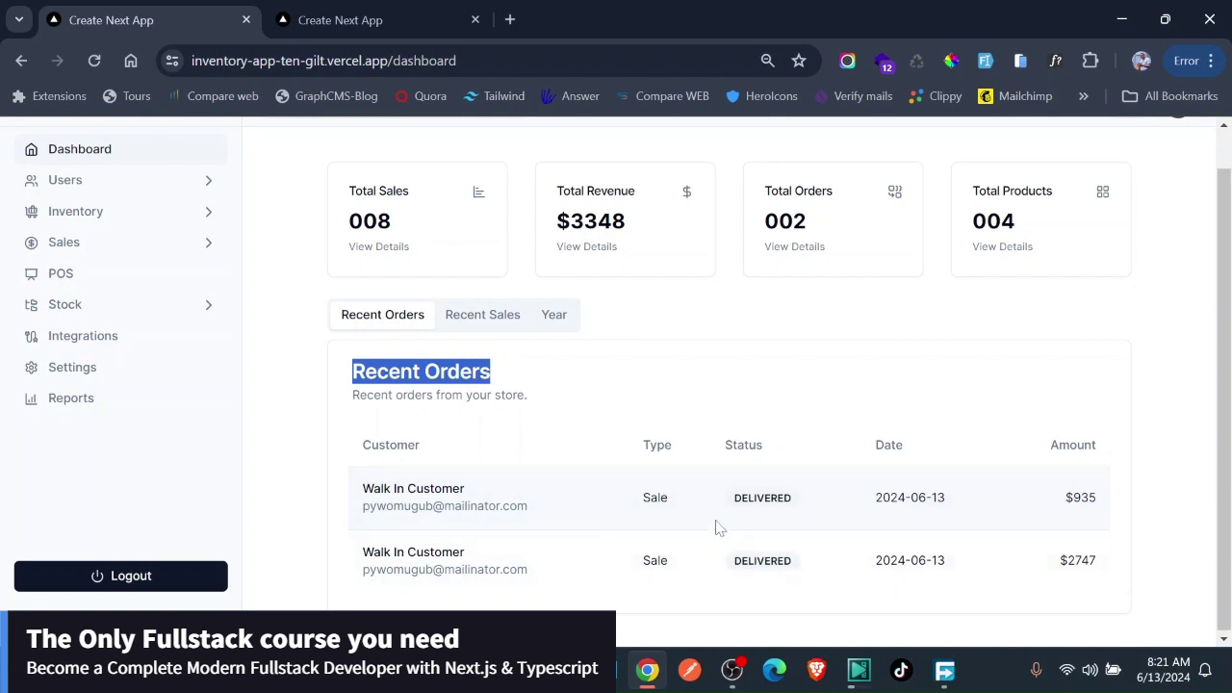
left_click_drag(1058, 560, 1086, 560)
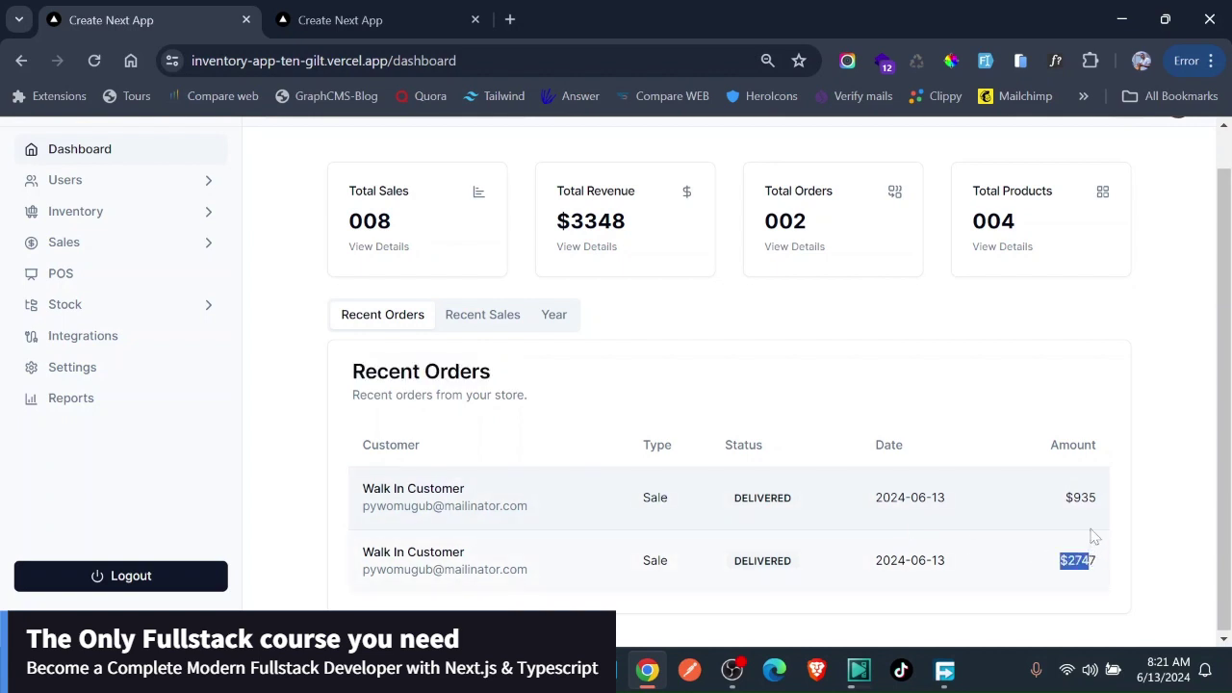
left_click_drag(1088, 497, 1063, 500)
left_click_drag(1089, 561, 1060, 560)
left_click(585, 253)
left_click_drag(570, 222, 612, 221)
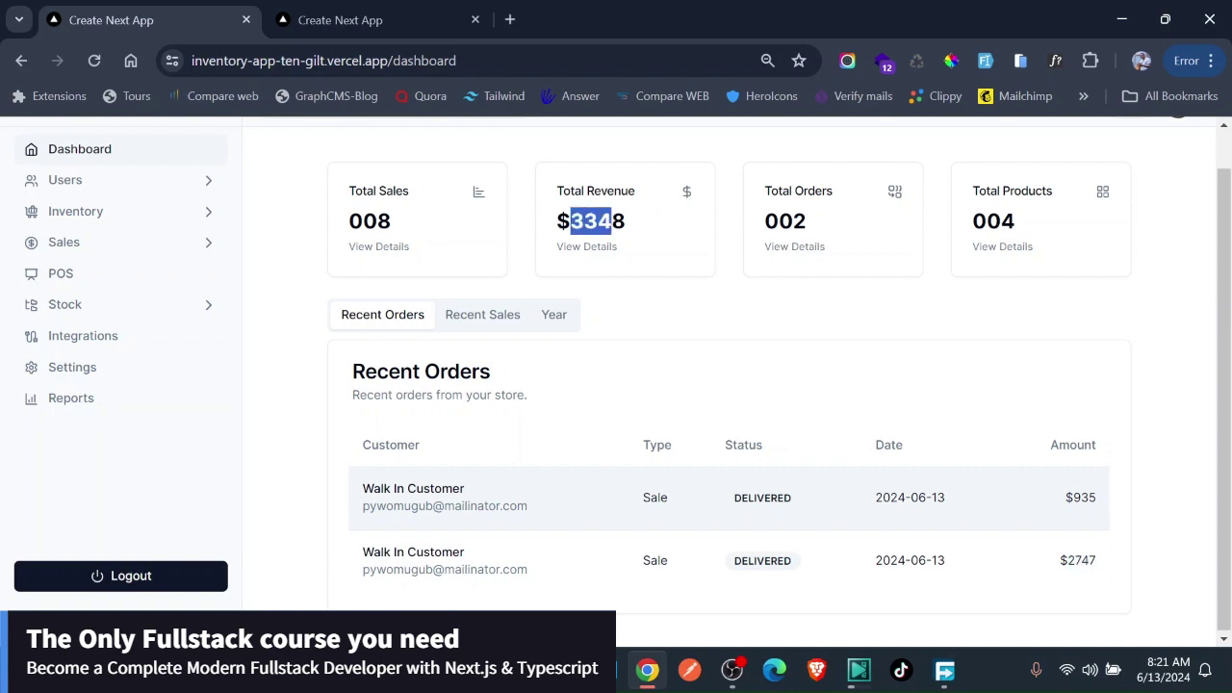
left_click(604, 316)
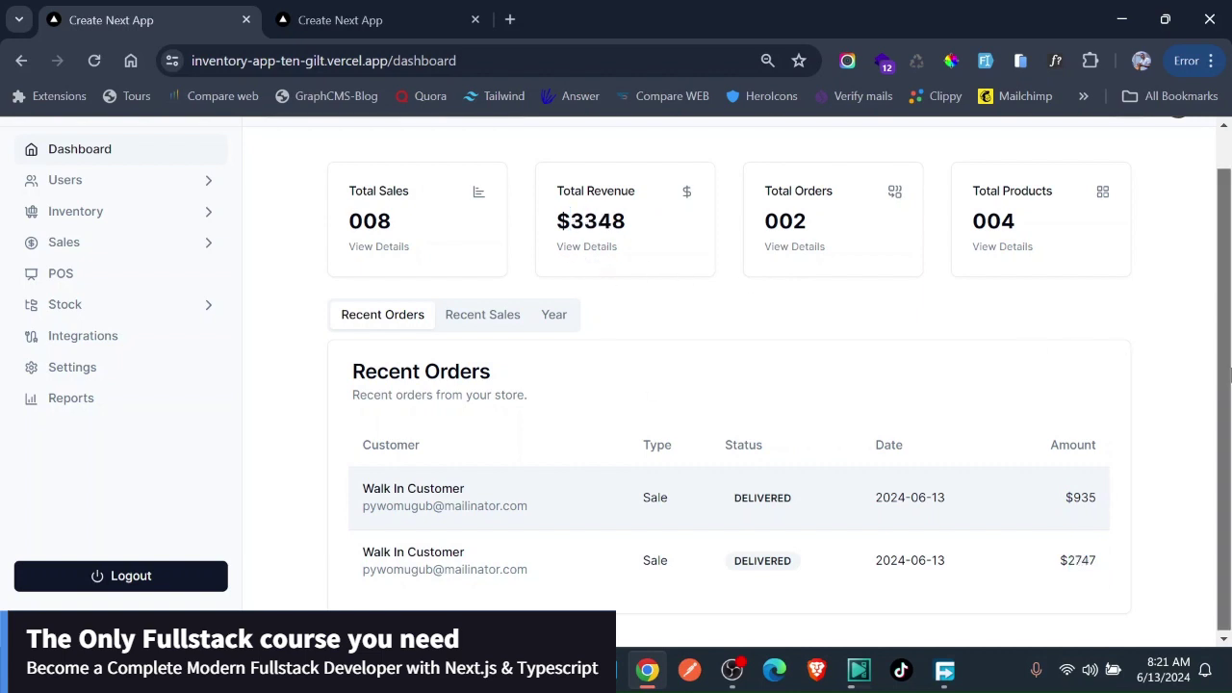
scroll(1222, 409, "down", 1)
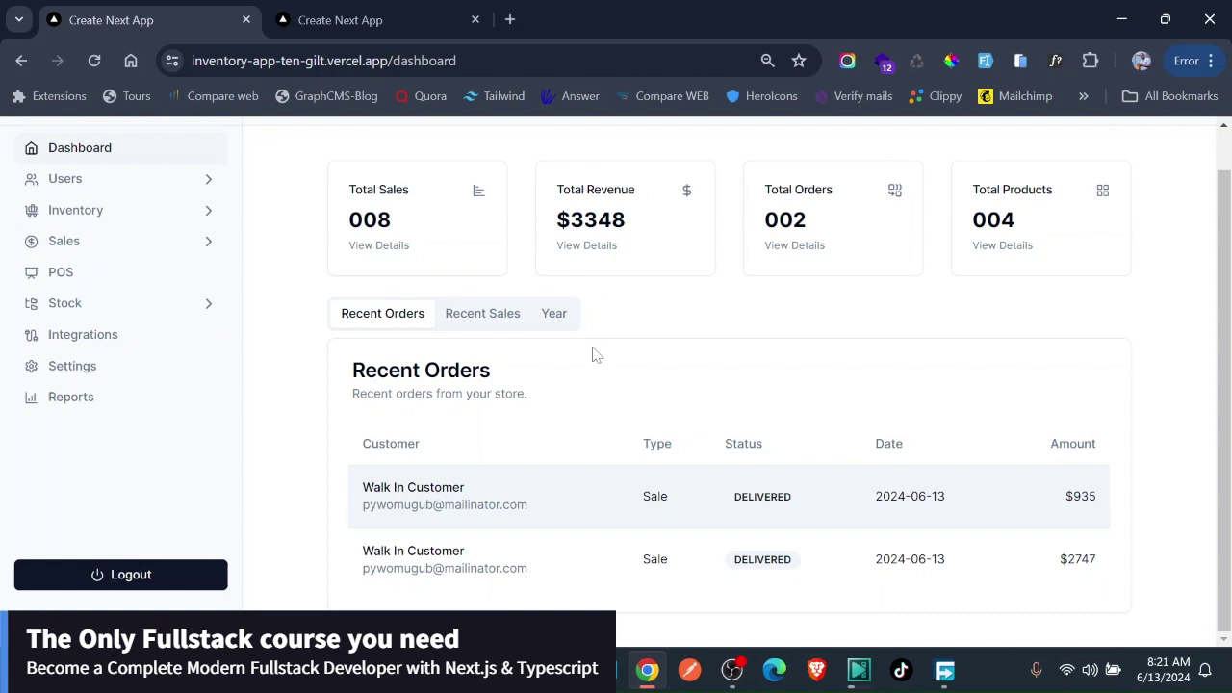
Open the POS page and try its product search with "Mu" and "Hp", clearing each term.
left_click(61, 274)
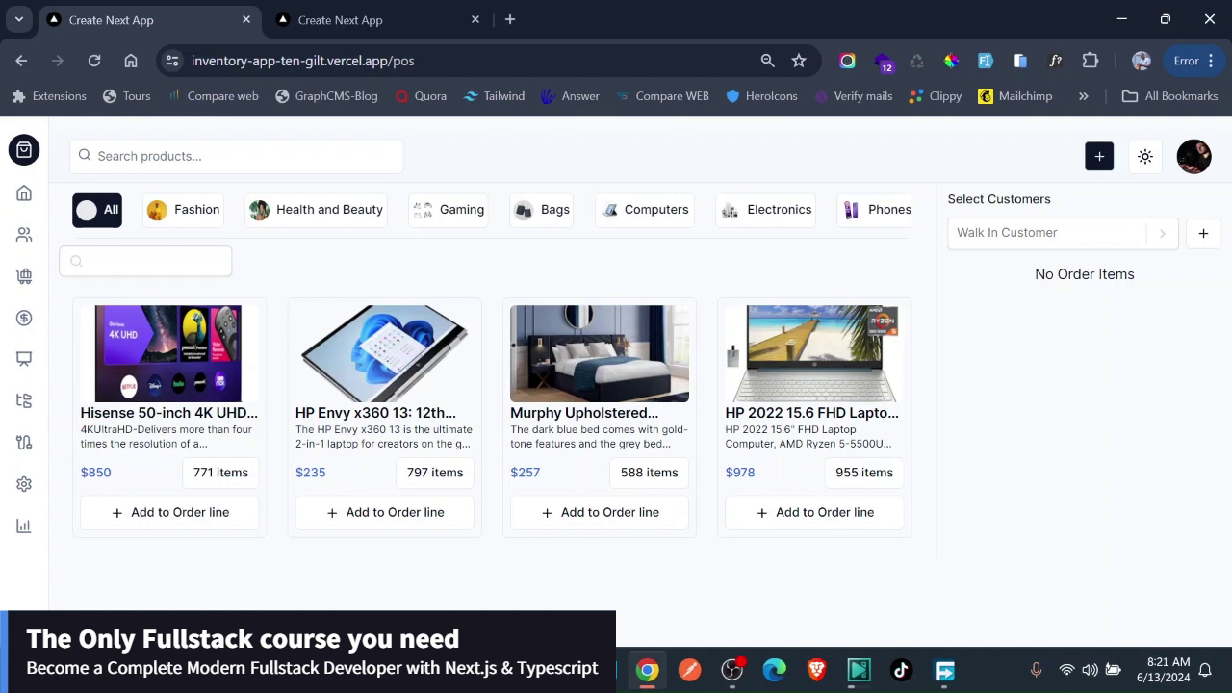
left_click(145, 261)
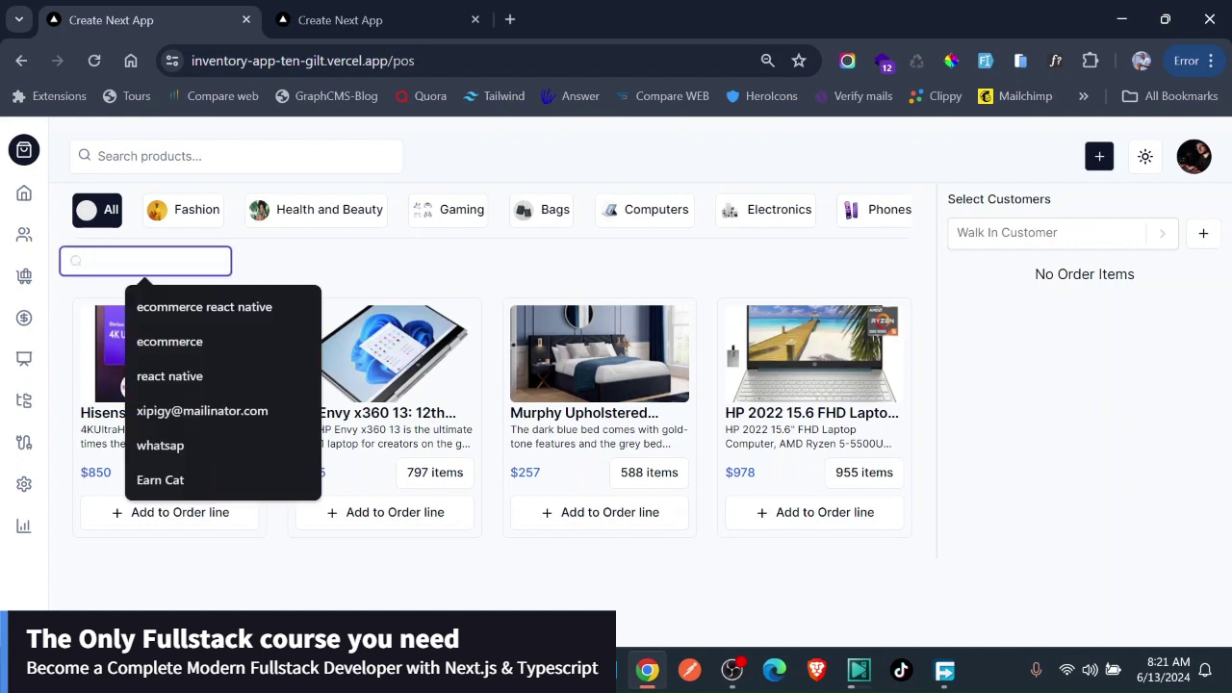
type("Mu")
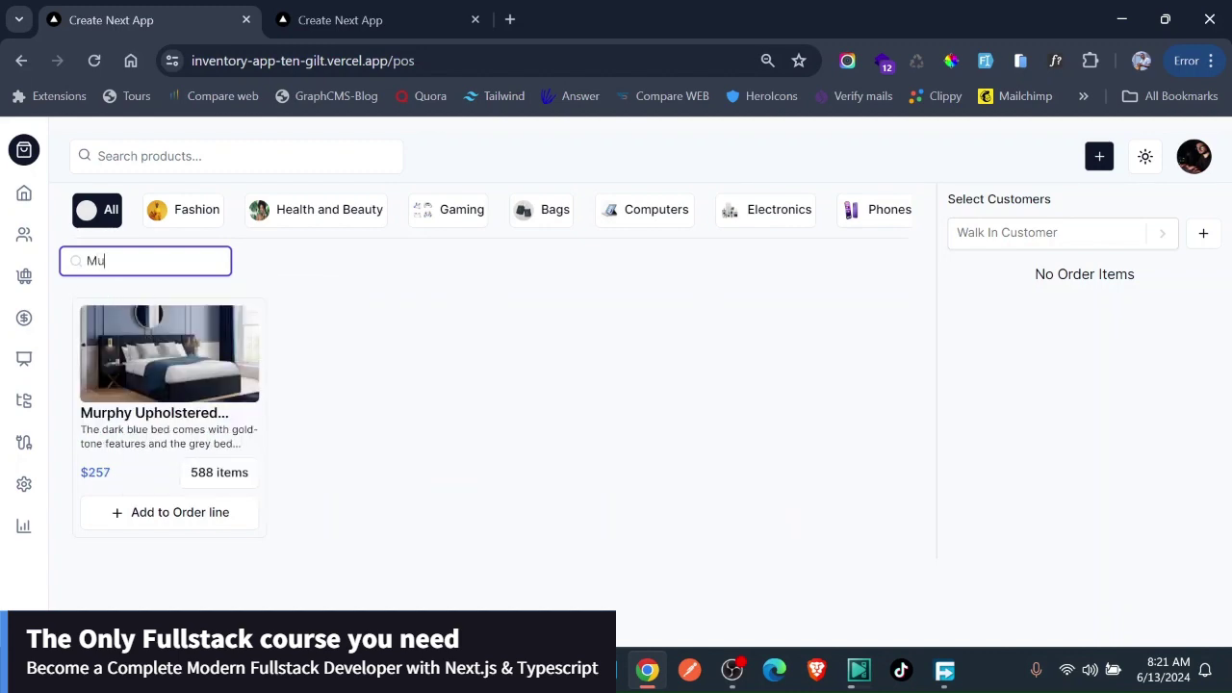
key("BackSpace")
key("BackSpace")
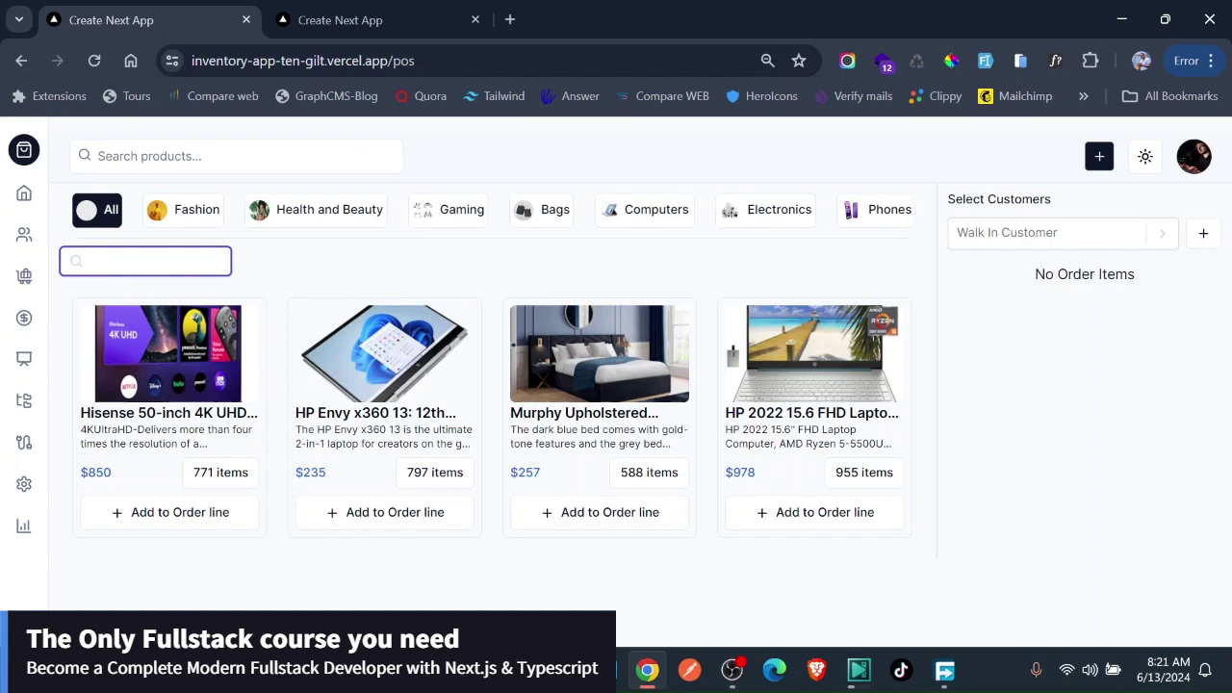
type("Hp")
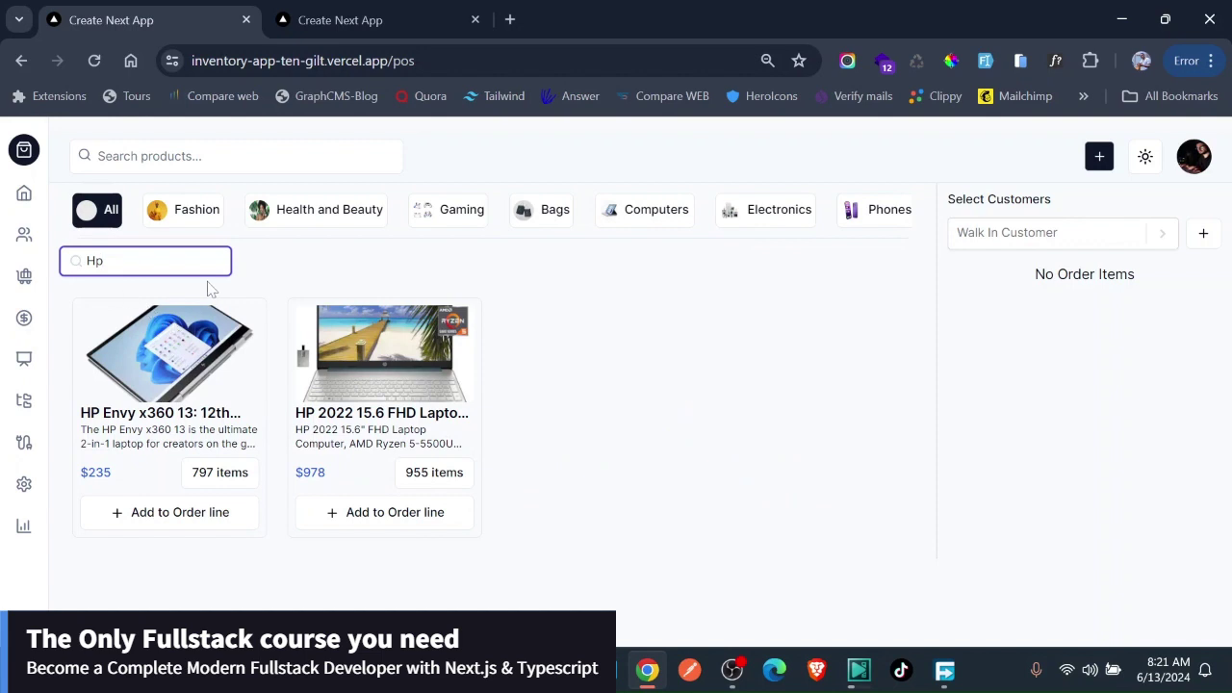
key("BackSpace")
key("BackSpace")
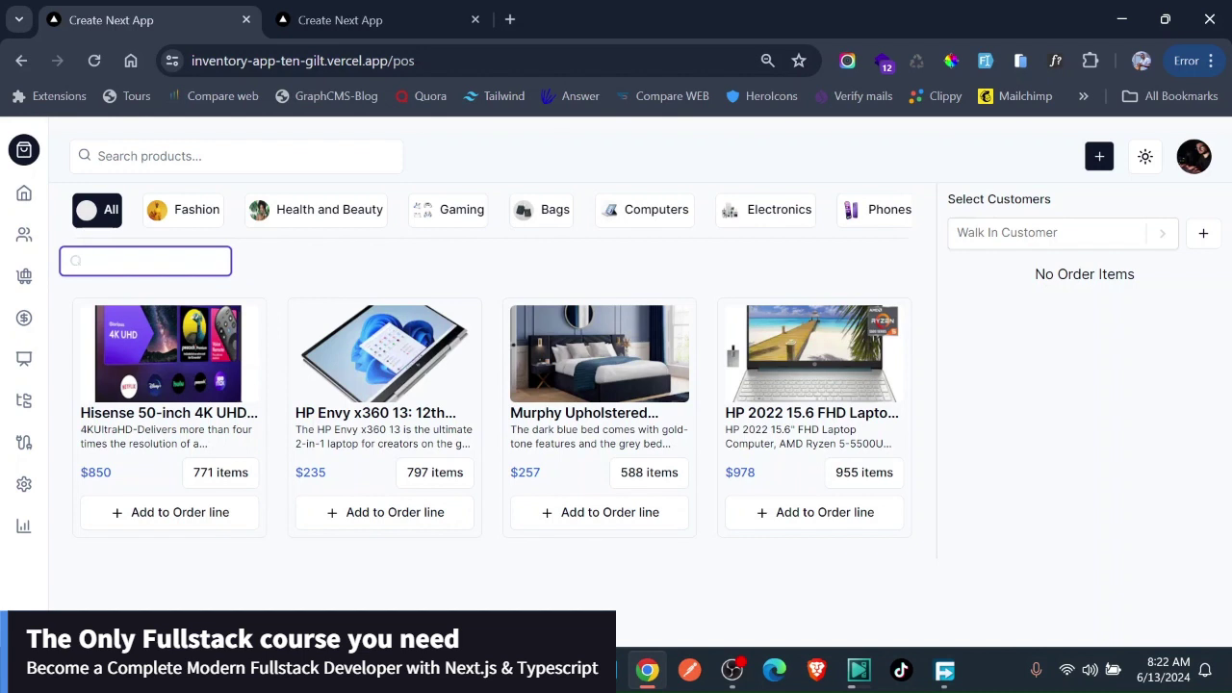
Search the POS products for "Mur" and add the Murphy Upholstered bed to the order.
type("M")
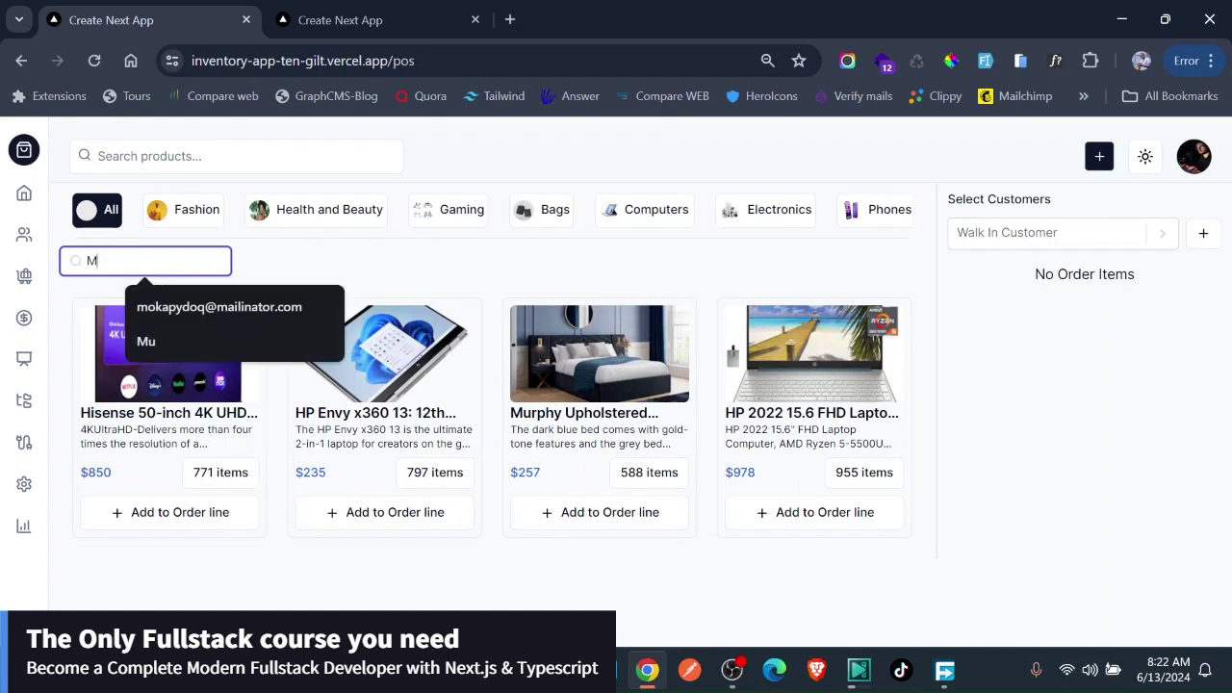
type("ur")
left_click(169, 512)
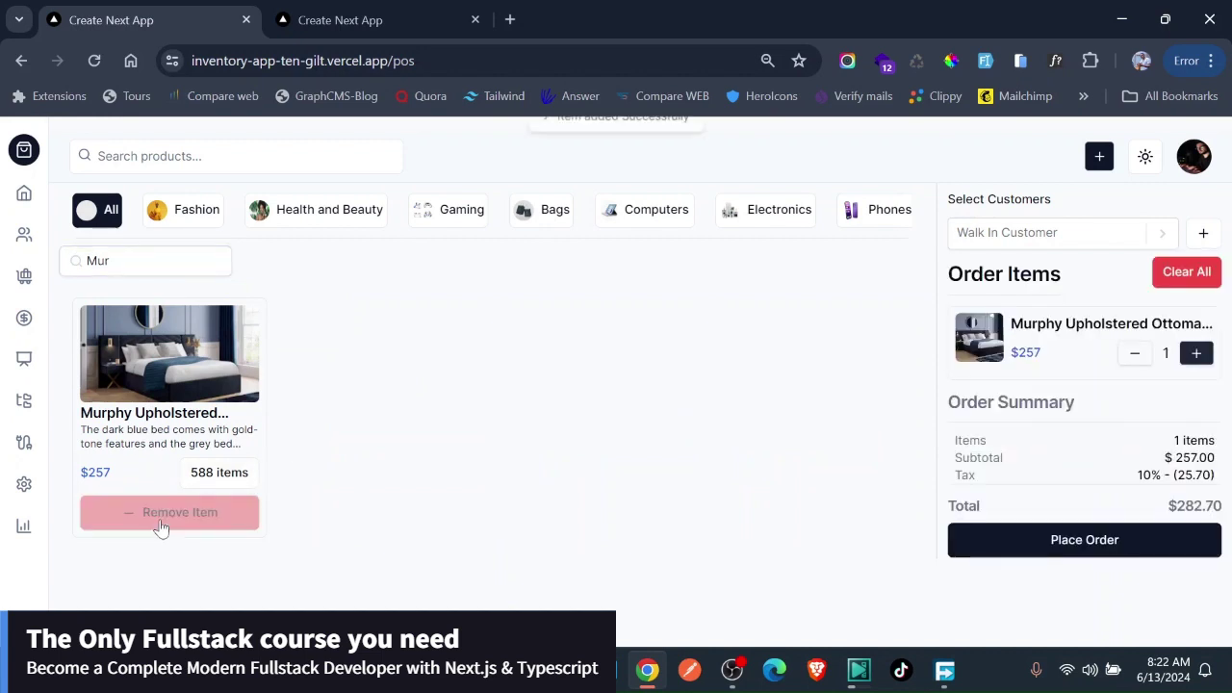
Find the Hisense 50-inch 4K UHD TV with the search term "Hise", add it to the order, and empty the search.
left_click(114, 261)
left_click_drag(114, 261, 60, 264)
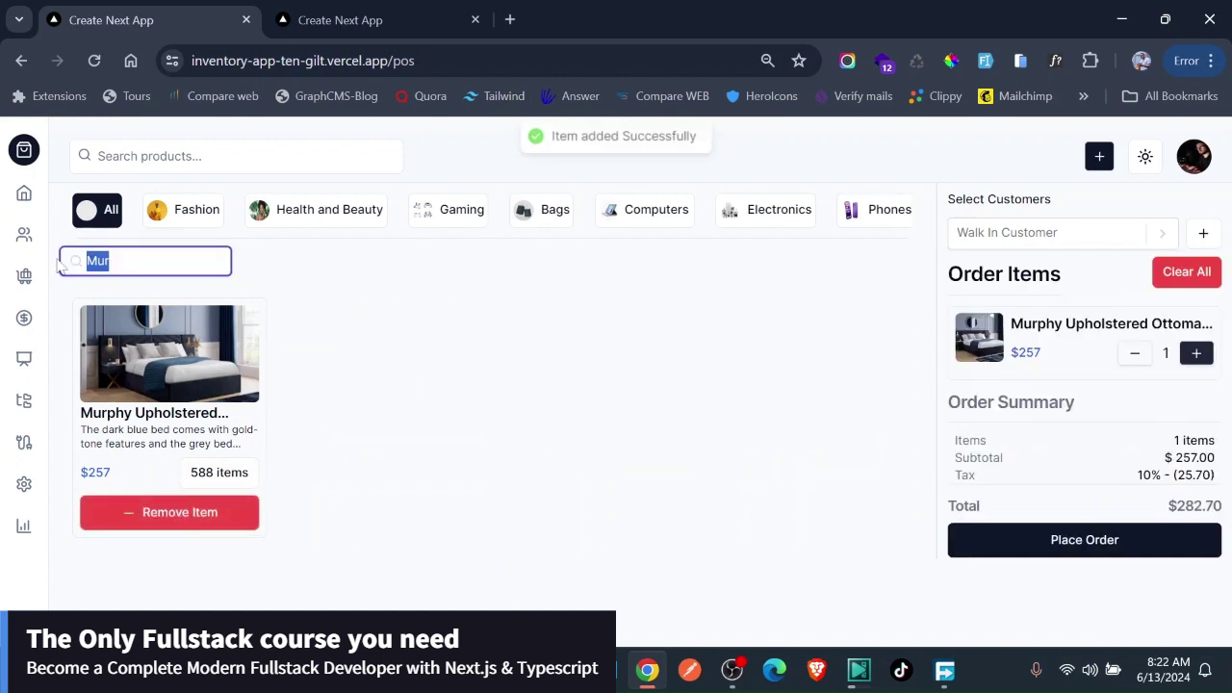
key("BackSpace")
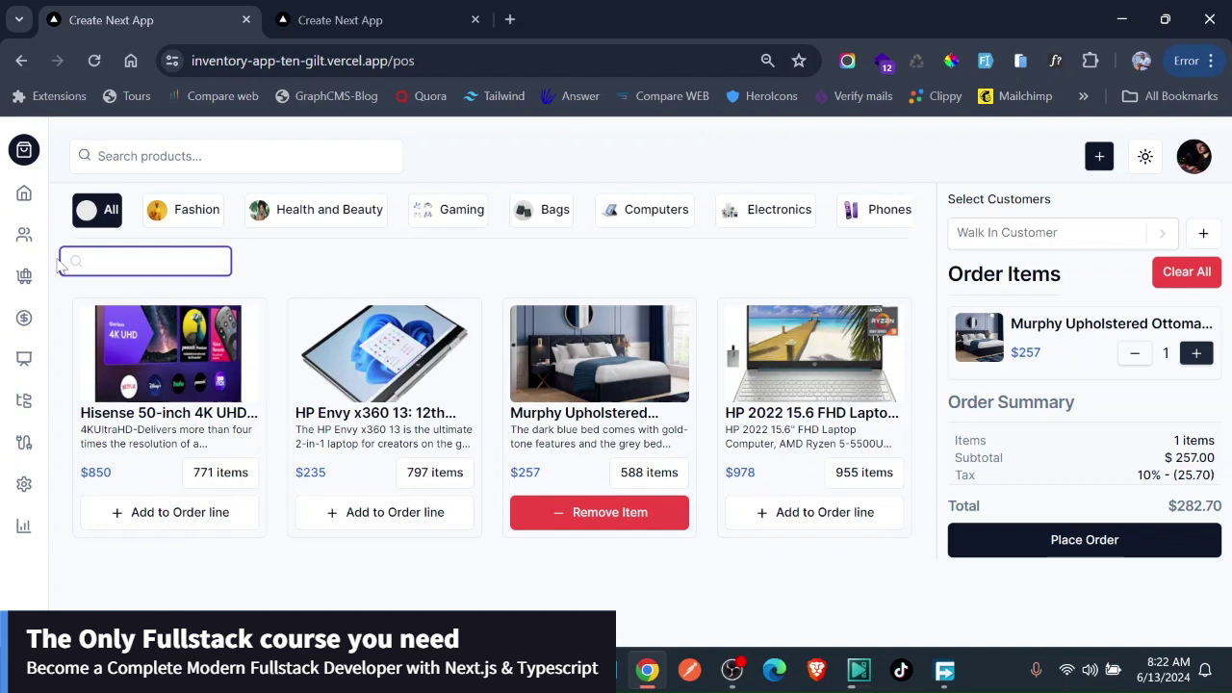
type("Hise")
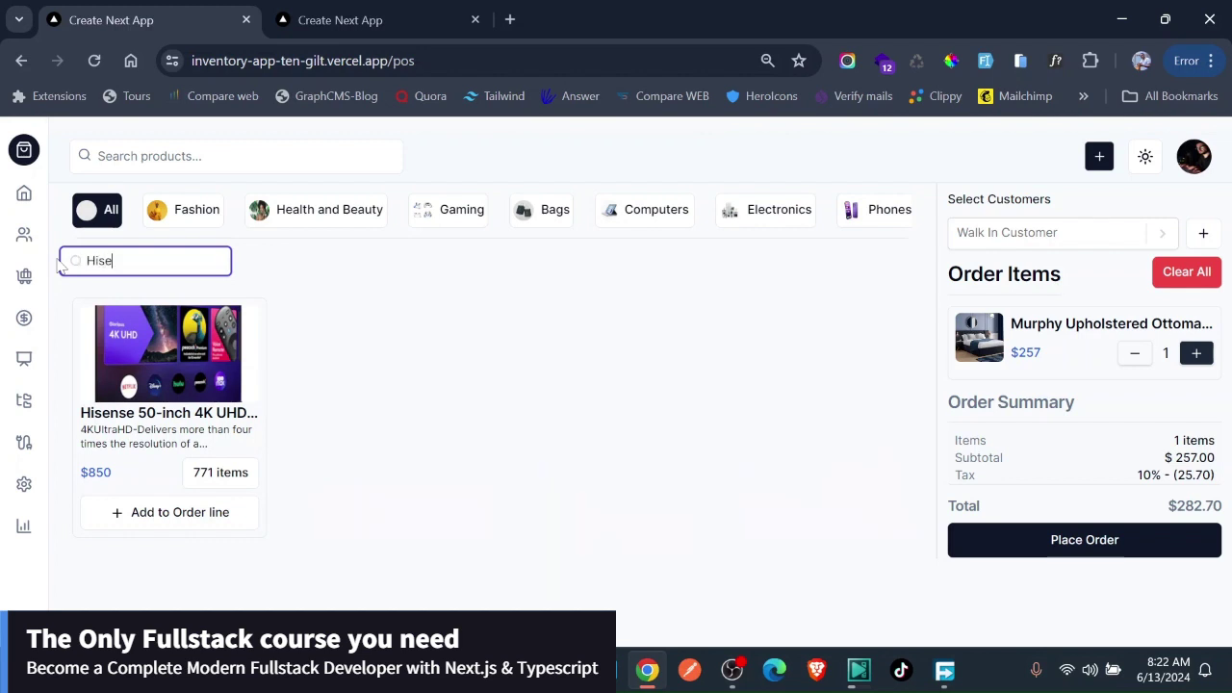
left_click(165, 513)
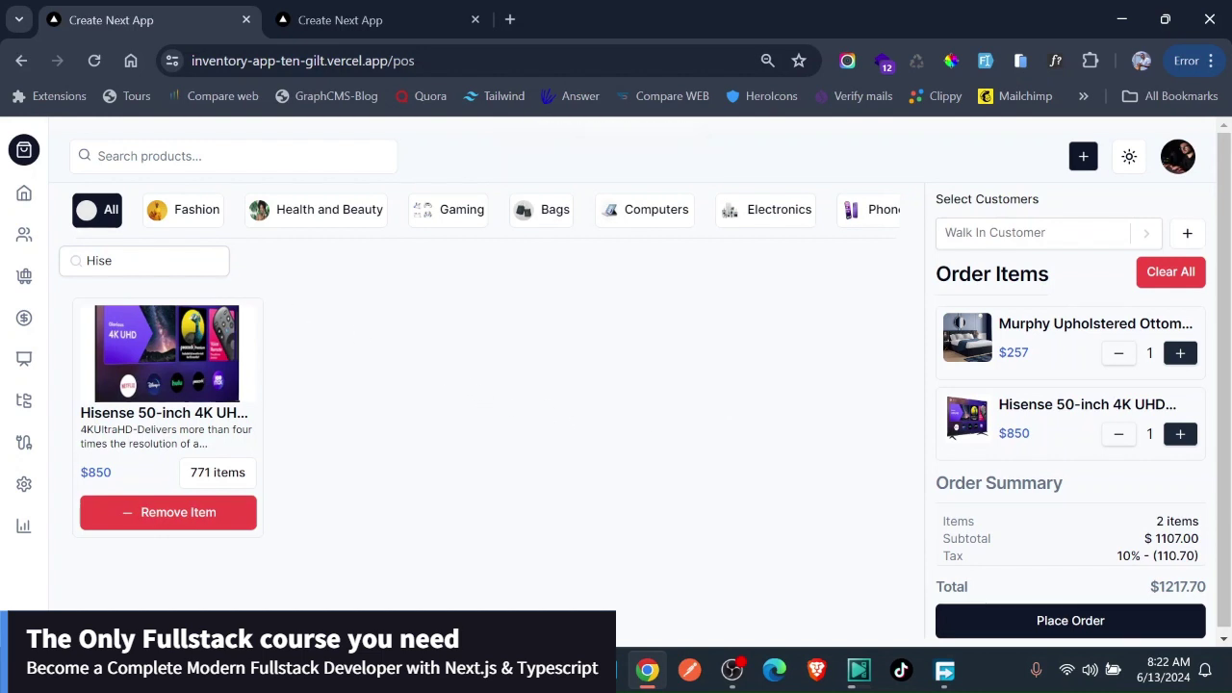
left_click(144, 261)
key("BackSpace")
key("BackSpace")
key("BackSpace")
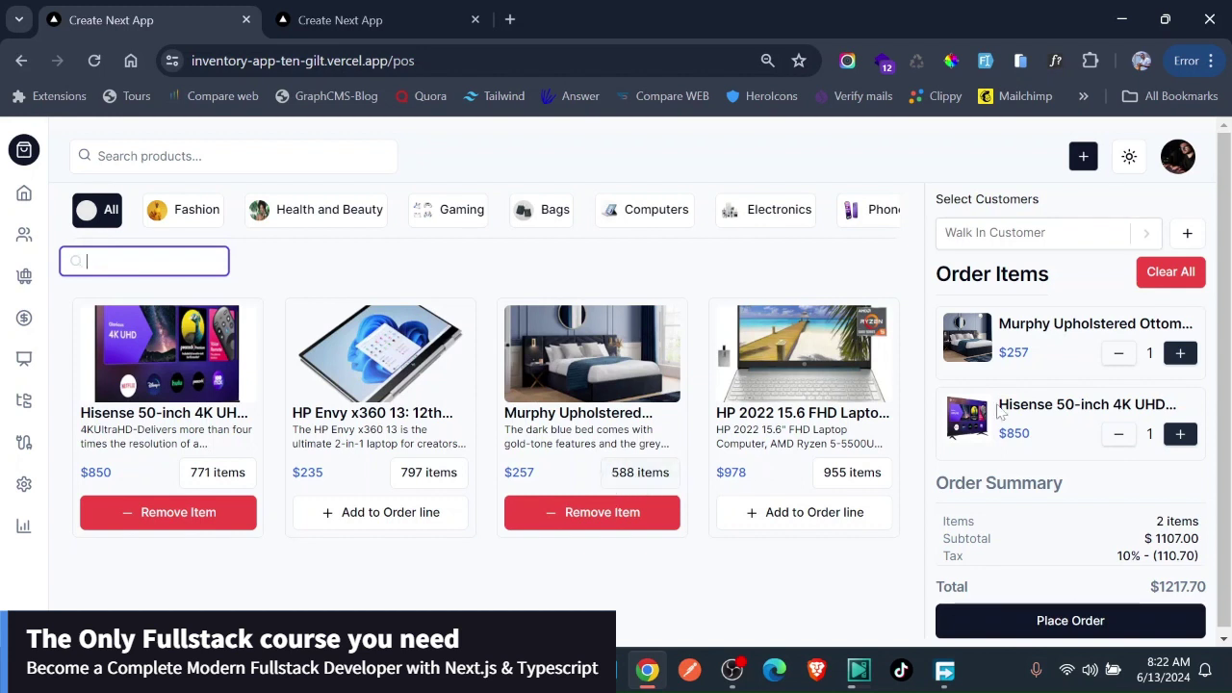
Raise the order quantity of the Hisense 50-inch TV to 8.
left_click(1177, 435)
left_click(1178, 436)
left_click(1178, 436)
left_click(1179, 436)
left_click(1178, 436)
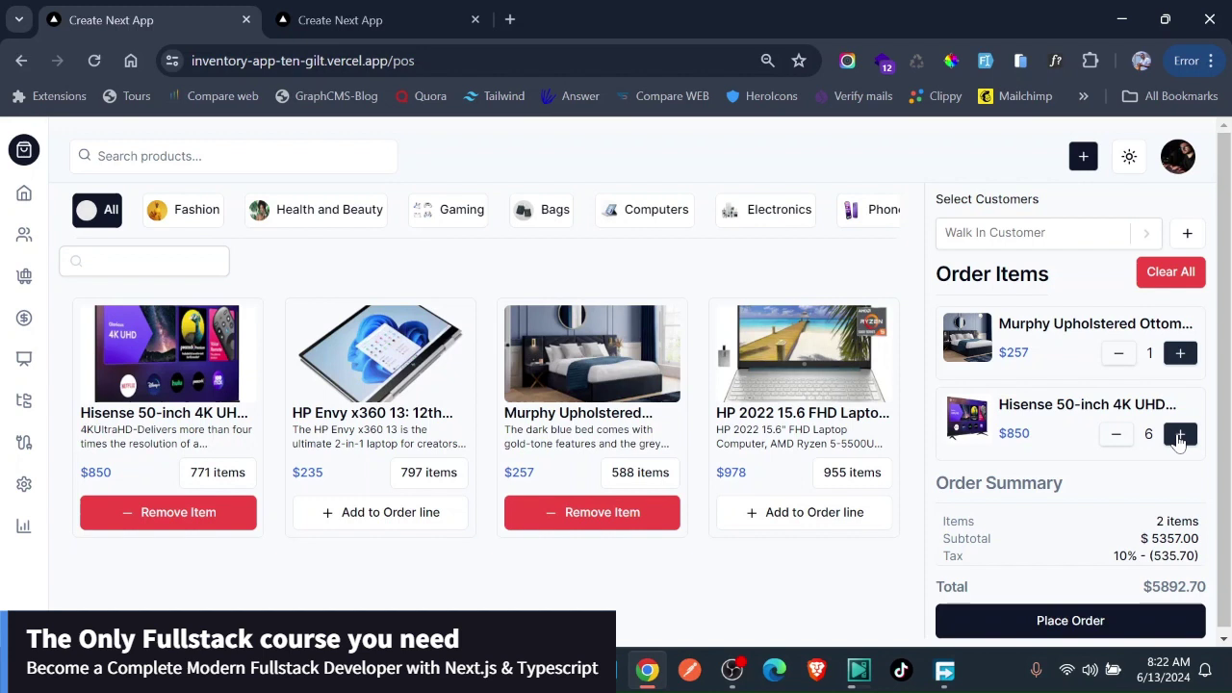
left_click(1179, 437)
left_click(1179, 437)
left_click(1180, 438)
left_click(1116, 435)
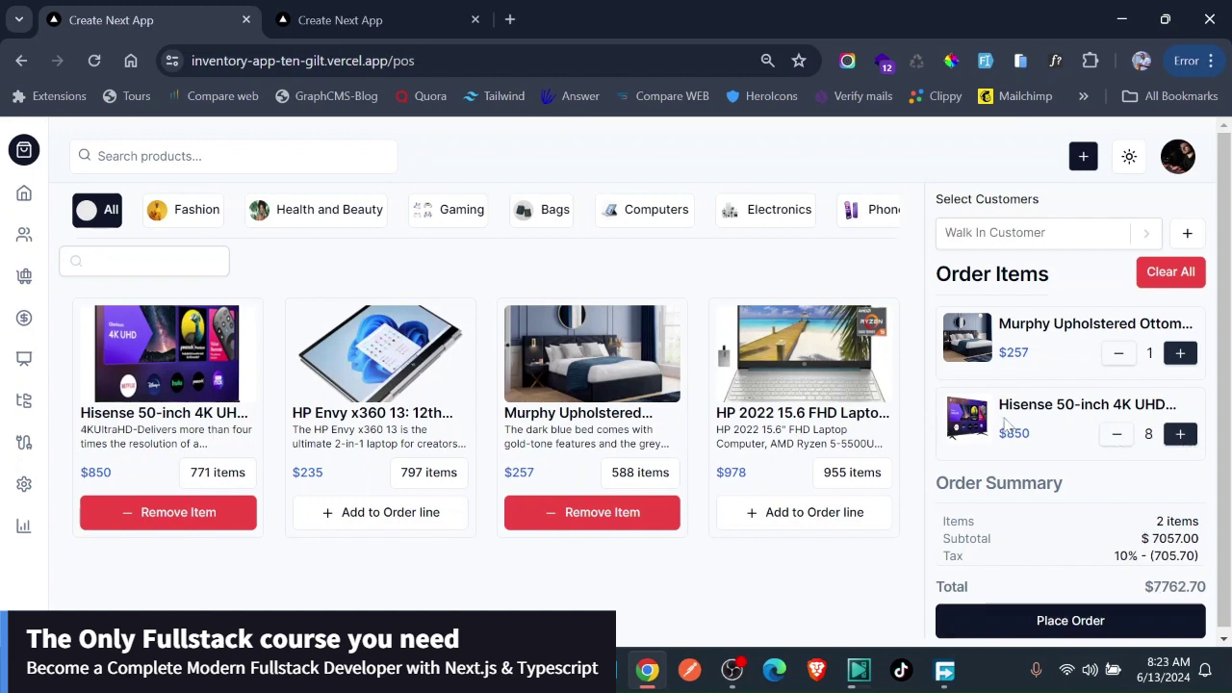
Lower the order quantity of the Hisense 50-inch TV to 1.
left_click(1125, 436)
left_click(1125, 436)
left_click(1125, 436)
left_click(1125, 436)
left_click(1118, 436)
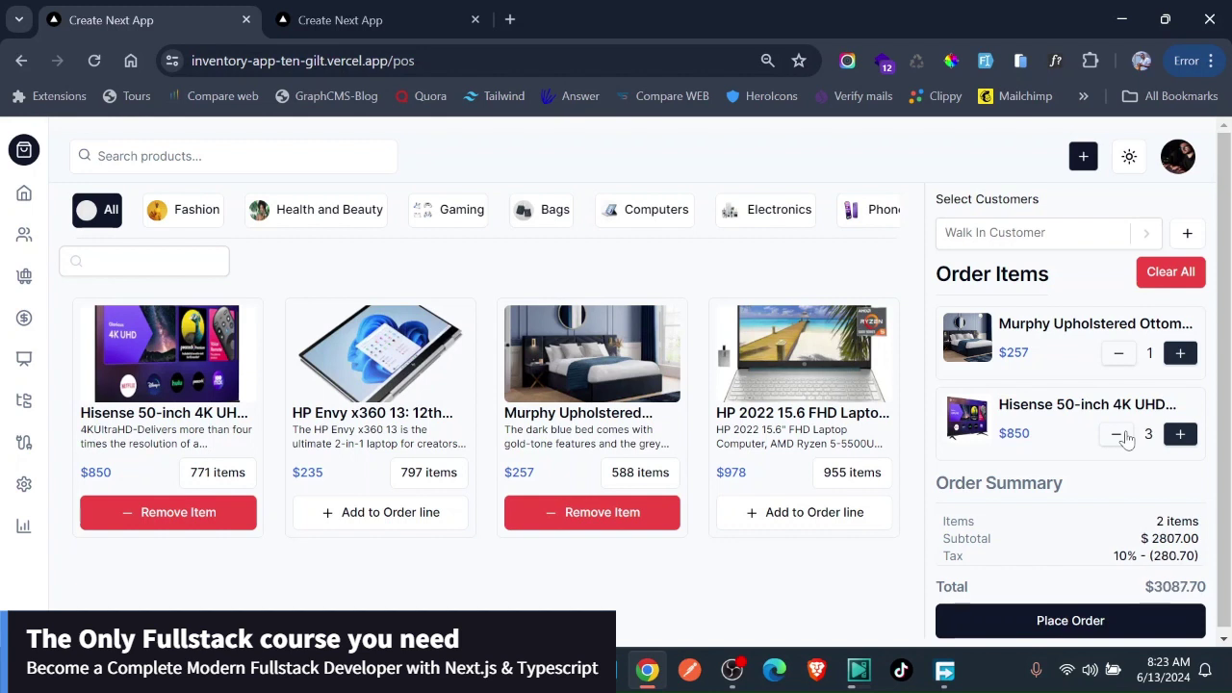
left_click(1119, 435)
left_click(1118, 435)
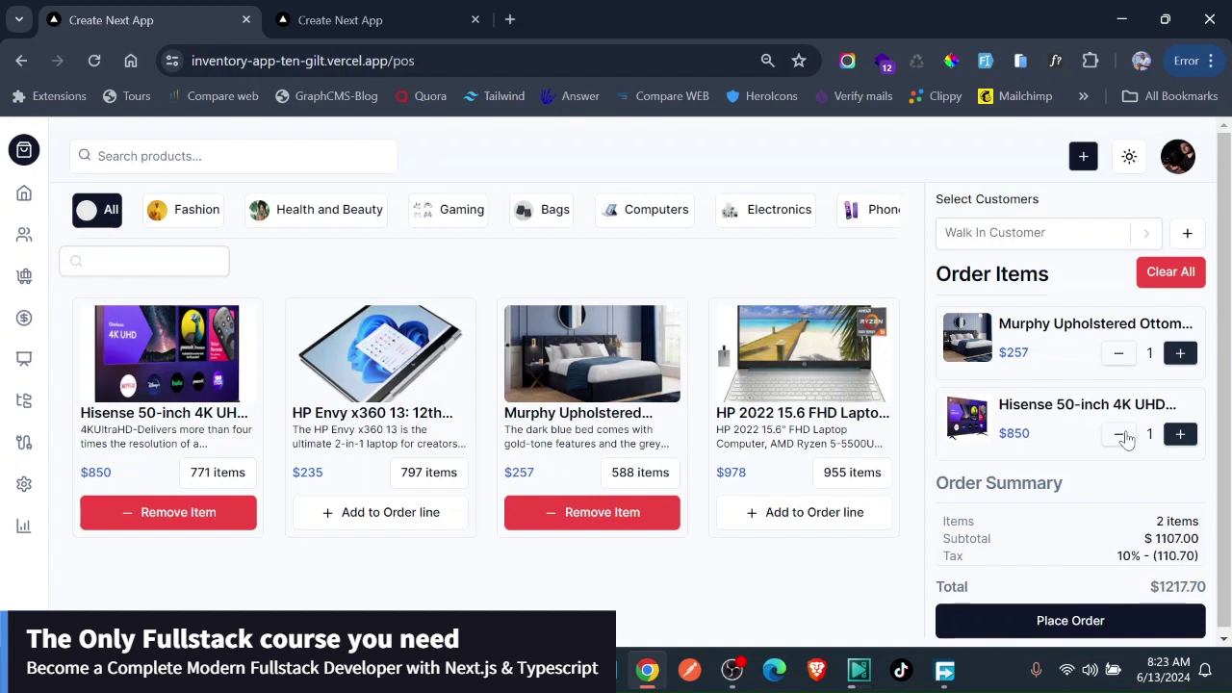
Raise the Murphy Upholstered bed's order quantity to 8, and clear all items from the order.
left_click(1180, 354)
left_click(1180, 354)
left_click(1181, 353)
left_click(1180, 353)
left_click(1180, 353)
left_click(1180, 354)
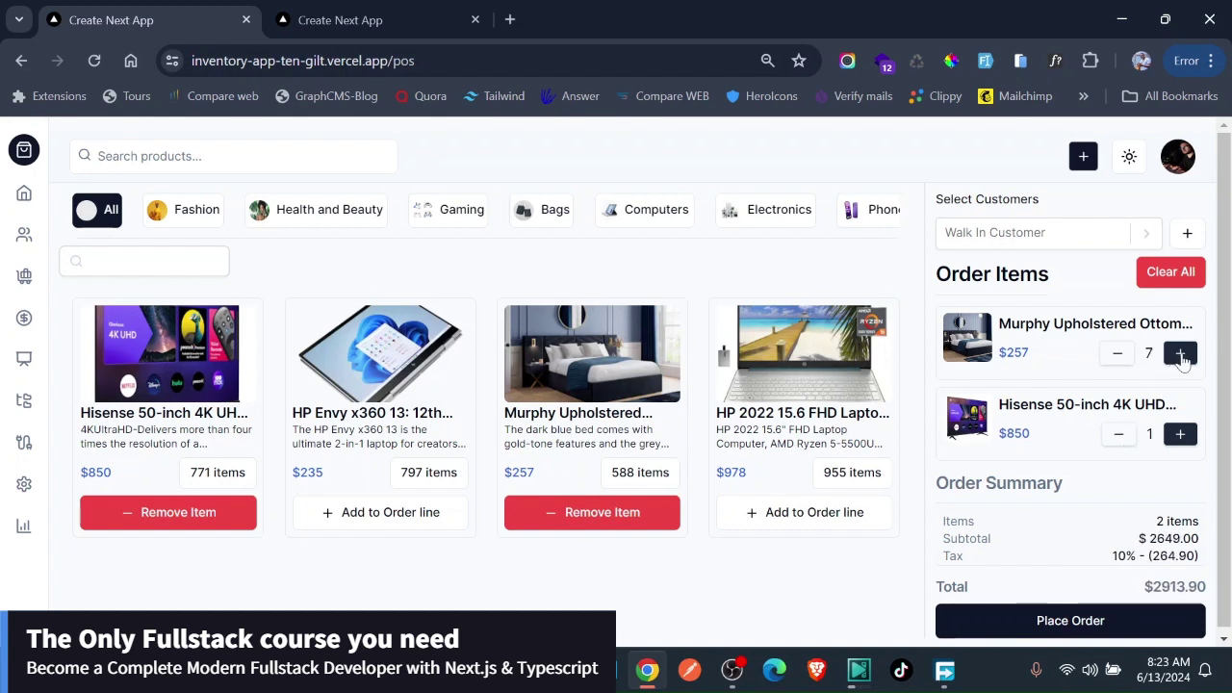
left_click(1181, 353)
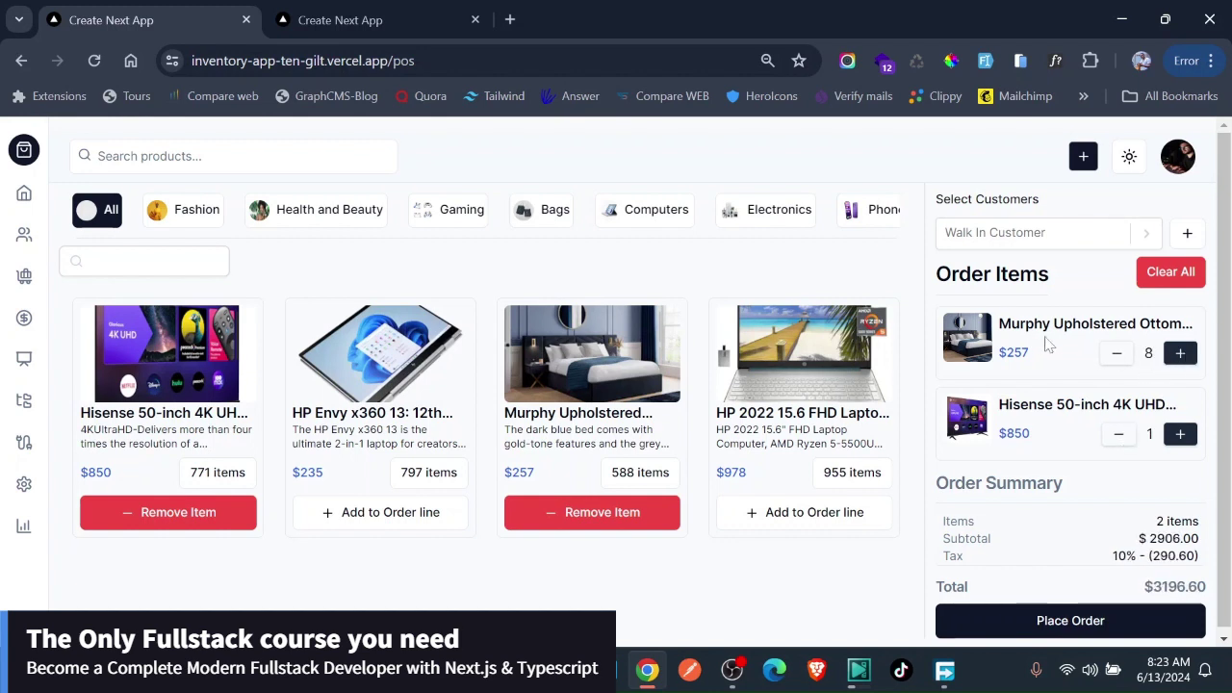
left_click(1167, 275)
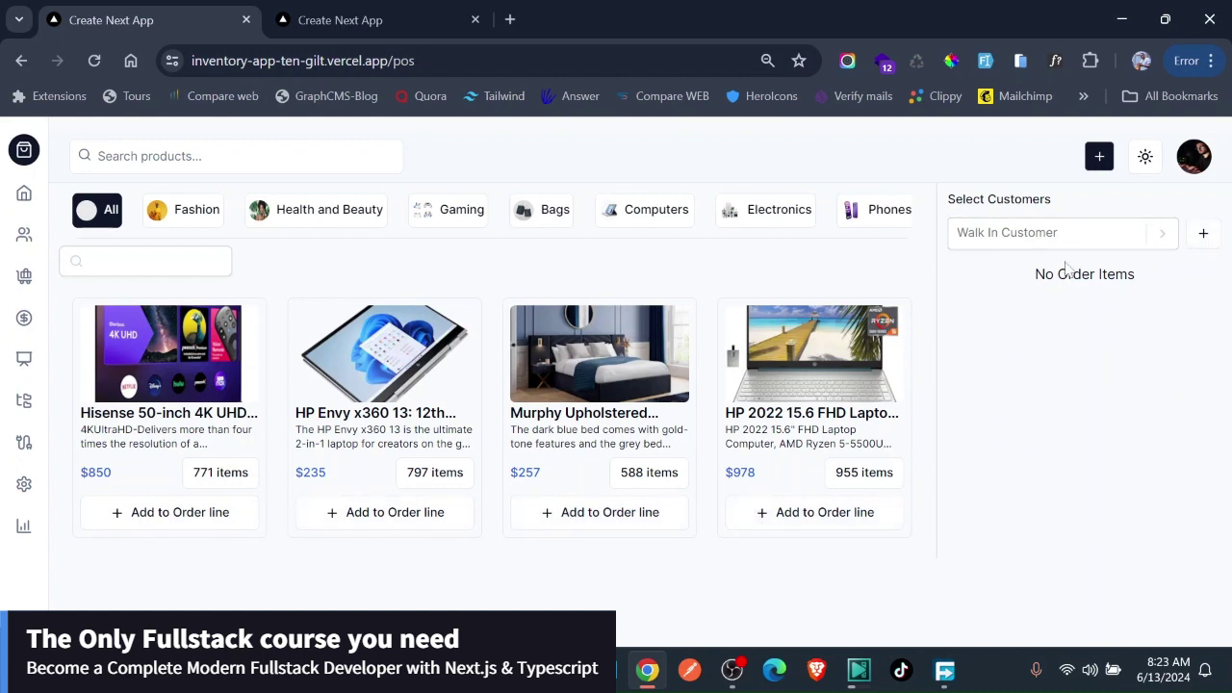
Add the Hisense 50-inch TV and HP Envy x360 to the order, and replace the laptop with the Murphy Upholstered bed.
left_click(154, 520)
left_click(383, 513)
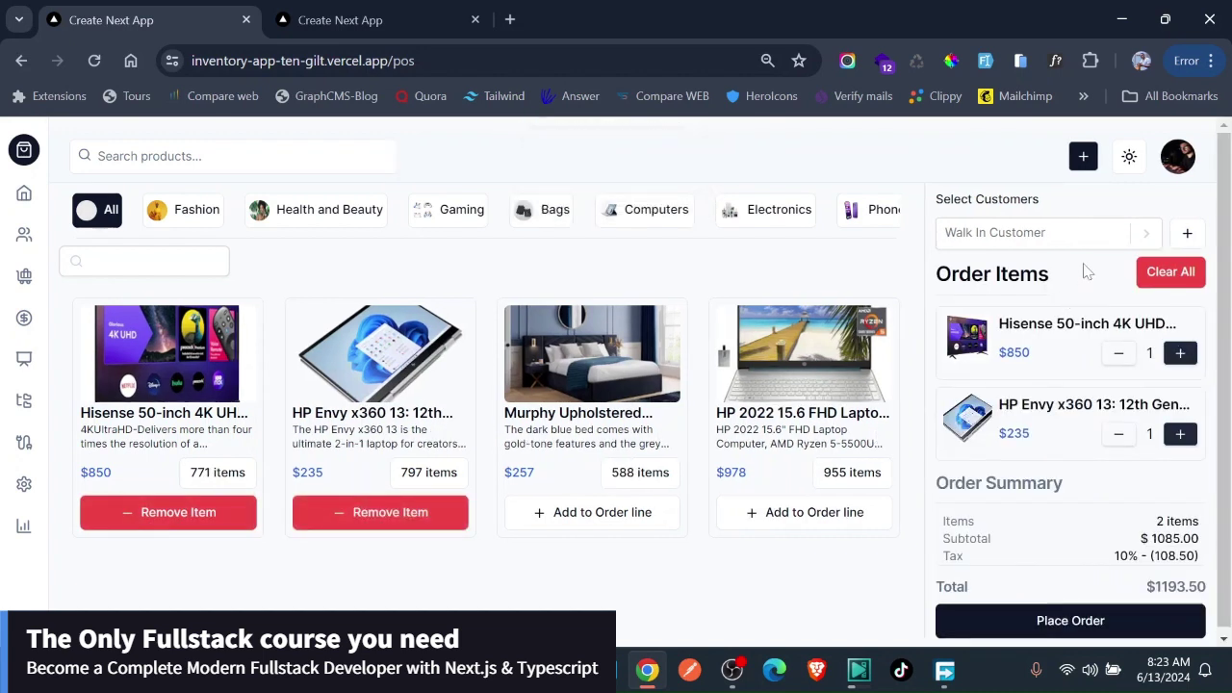
left_click(446, 511)
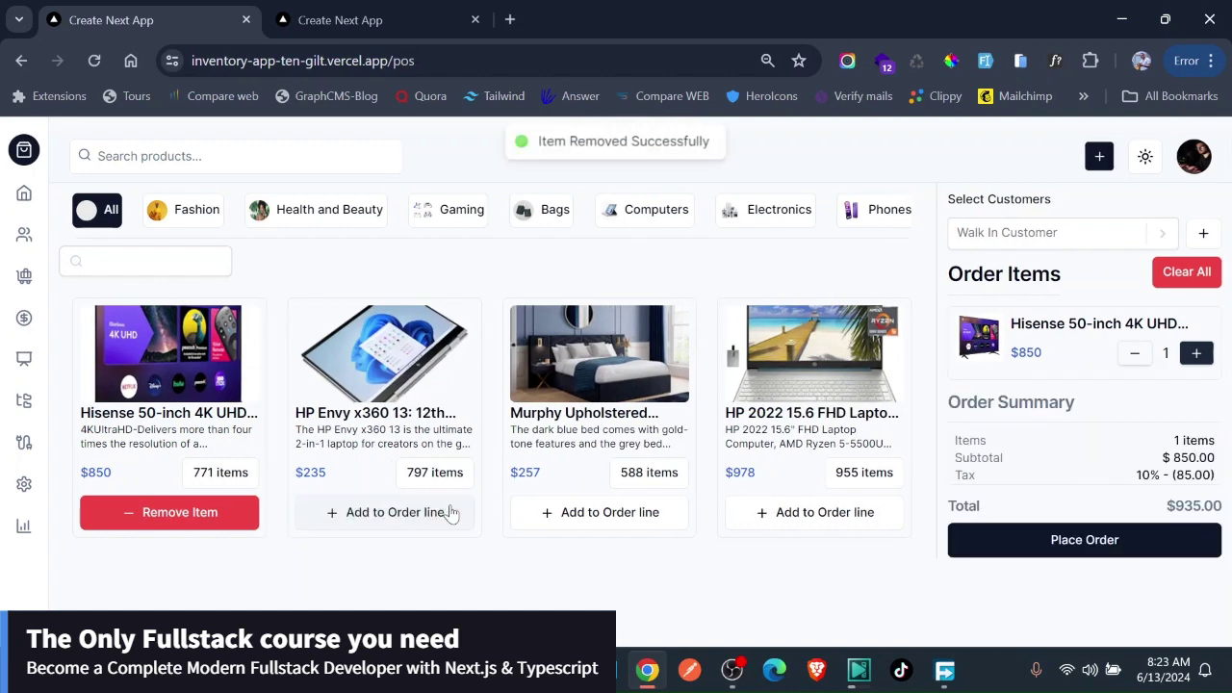
left_click(608, 512)
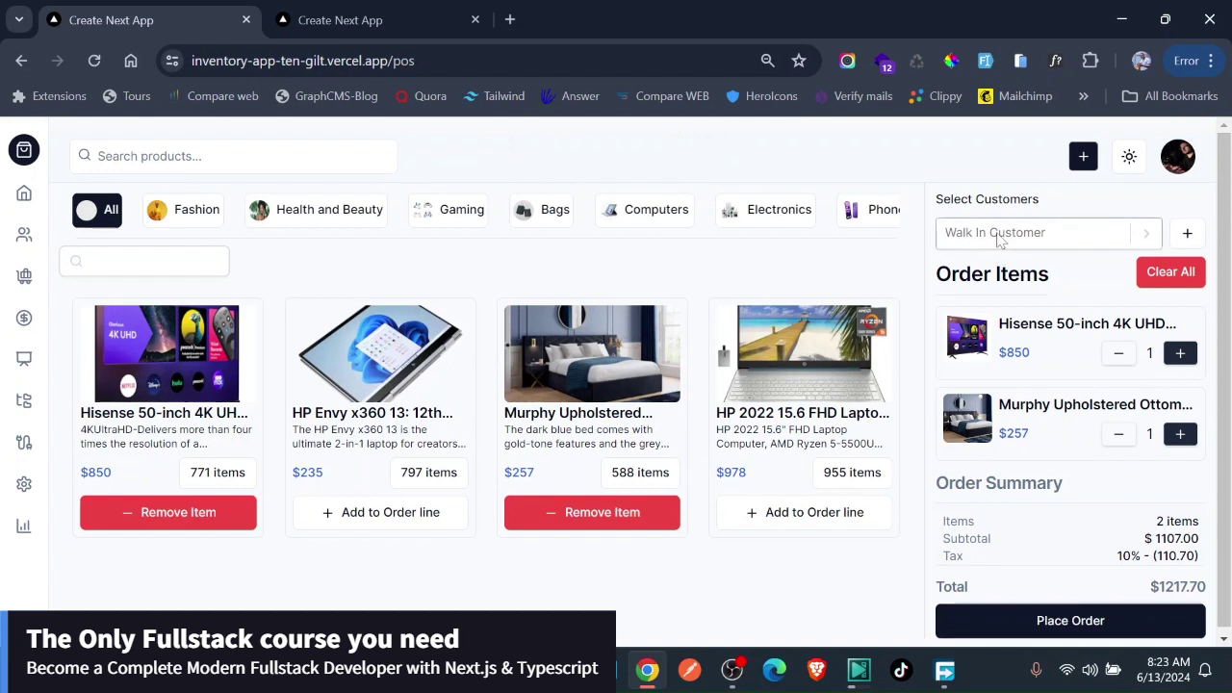
left_click_drag(943, 199, 1059, 202)
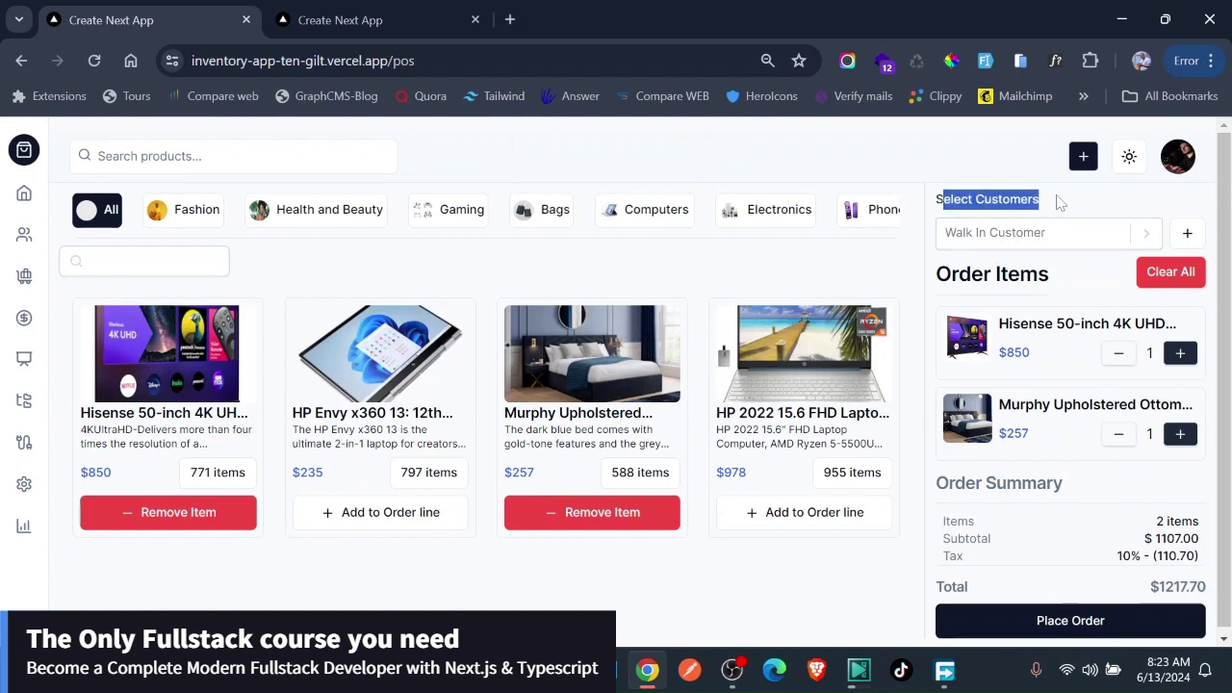
Check the customers available in the order's customer selector, and open the form for adding a new customer.
left_click(1028, 233)
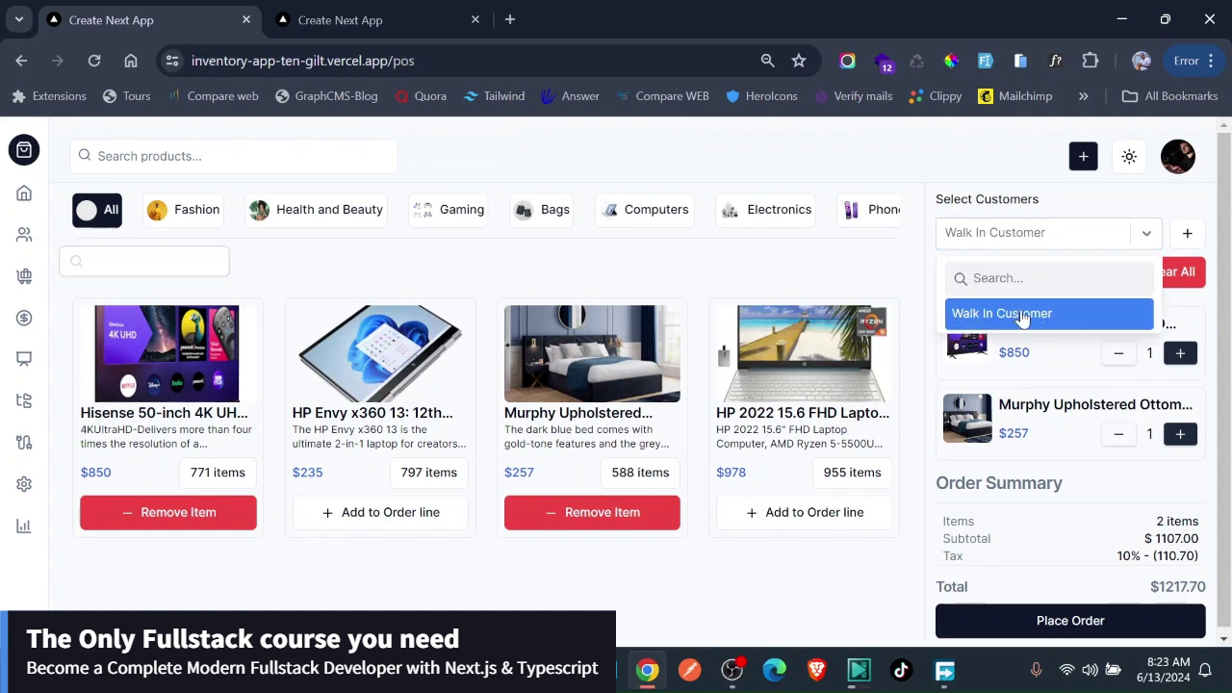
left_click(922, 260)
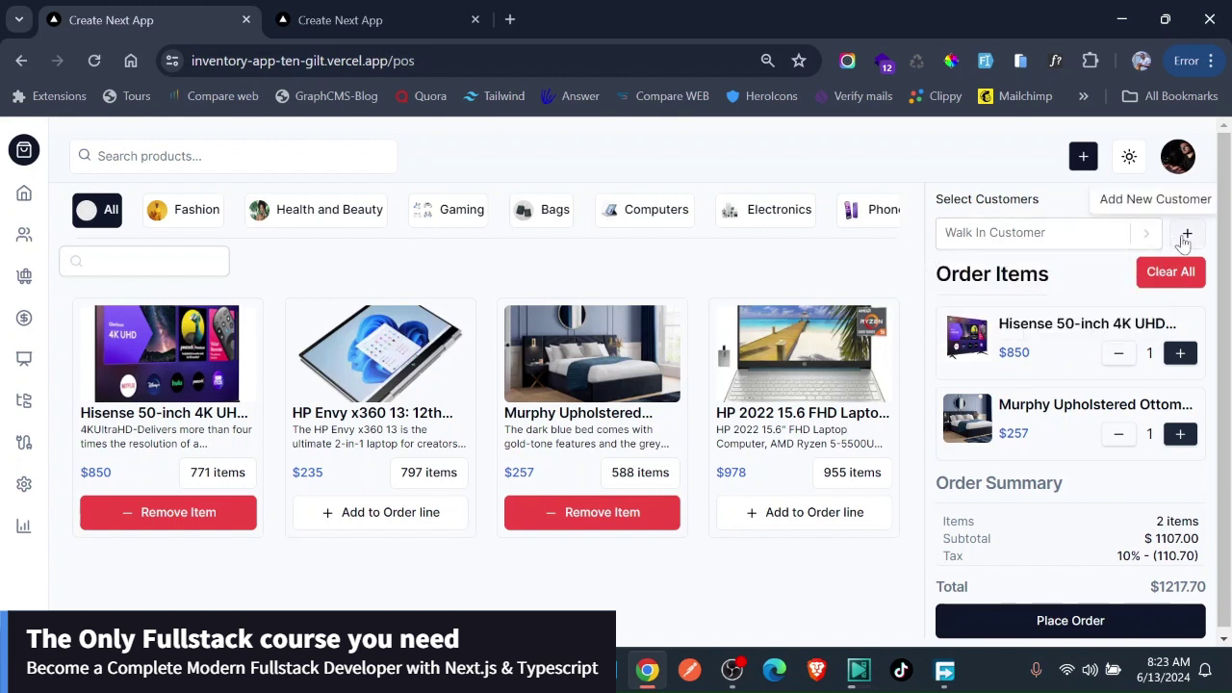
left_click(960, 247)
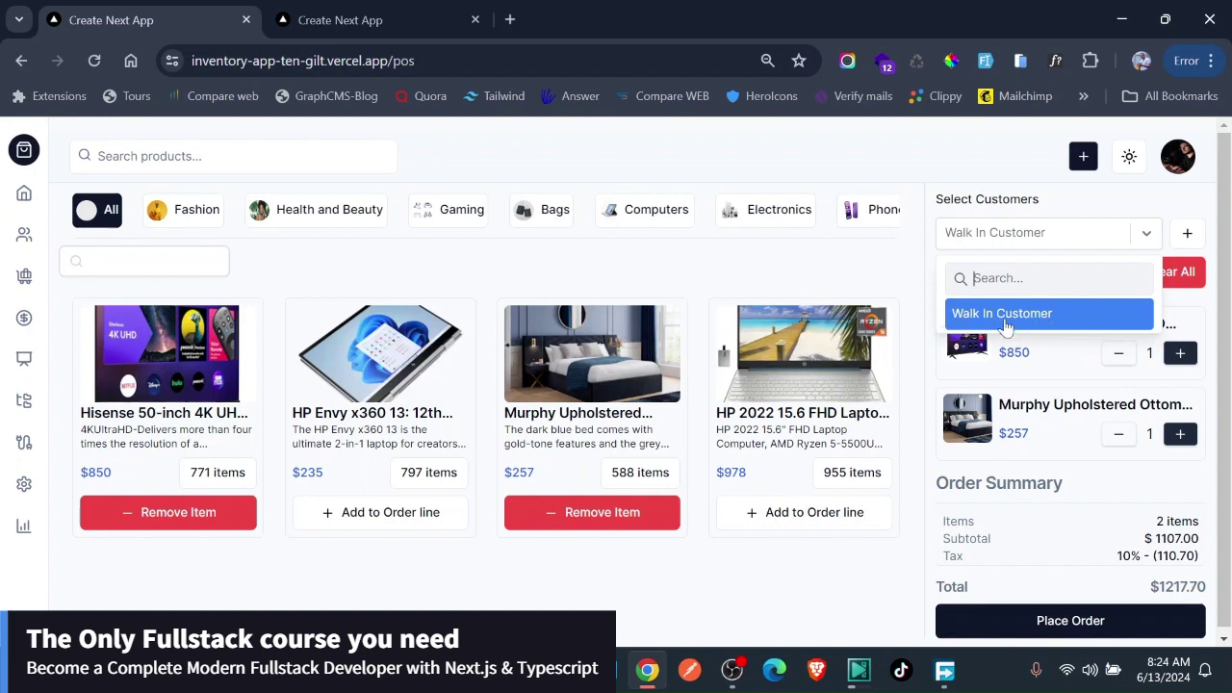
left_click(1186, 234)
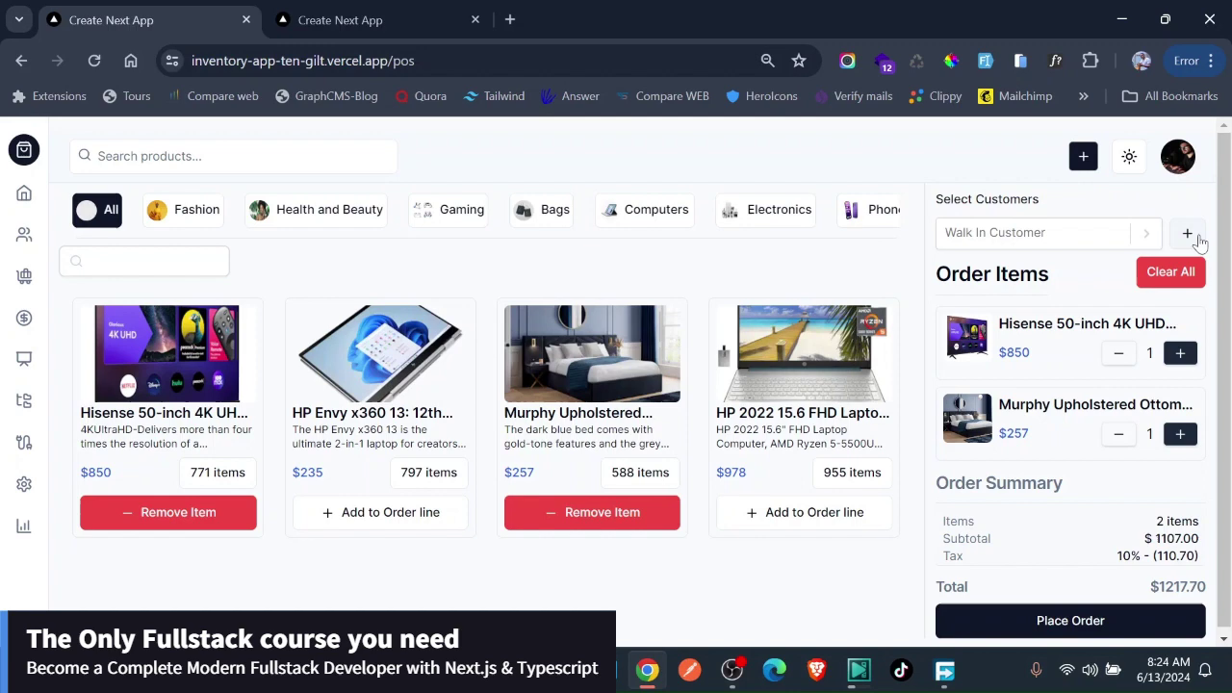
left_click(1184, 238)
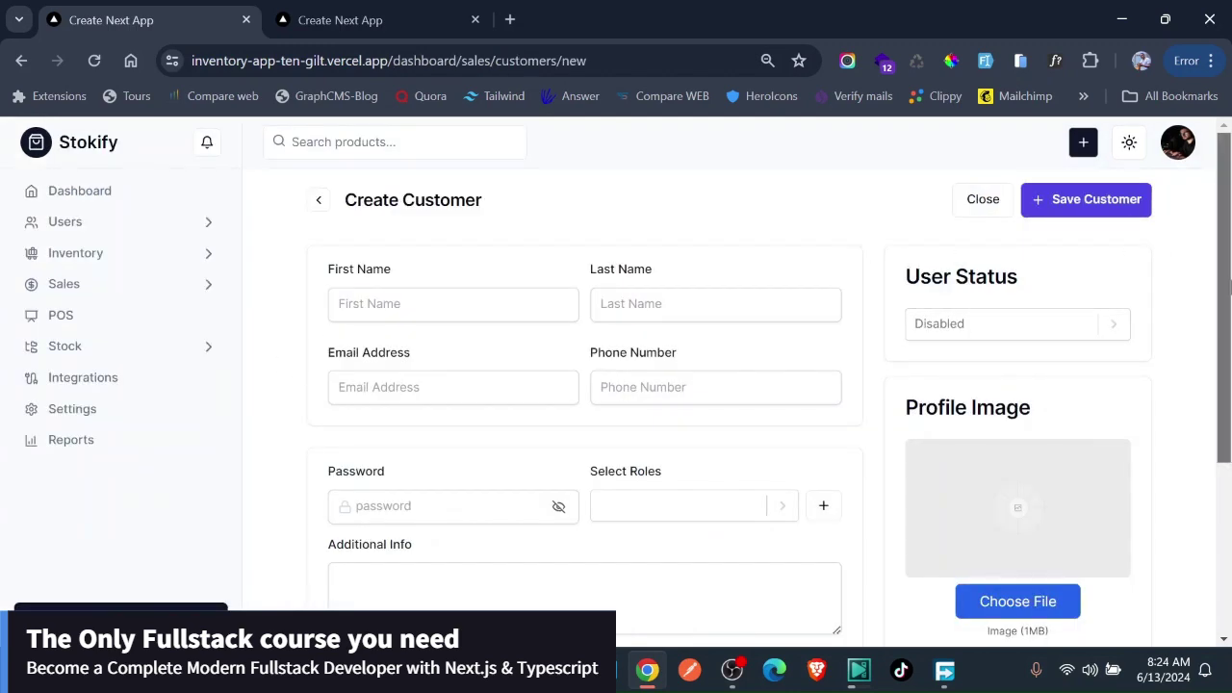
Review the fields of the Create Customer form, including the role options and the shipping and billing address areas.
left_click_drag(1225, 284, 1223, 311)
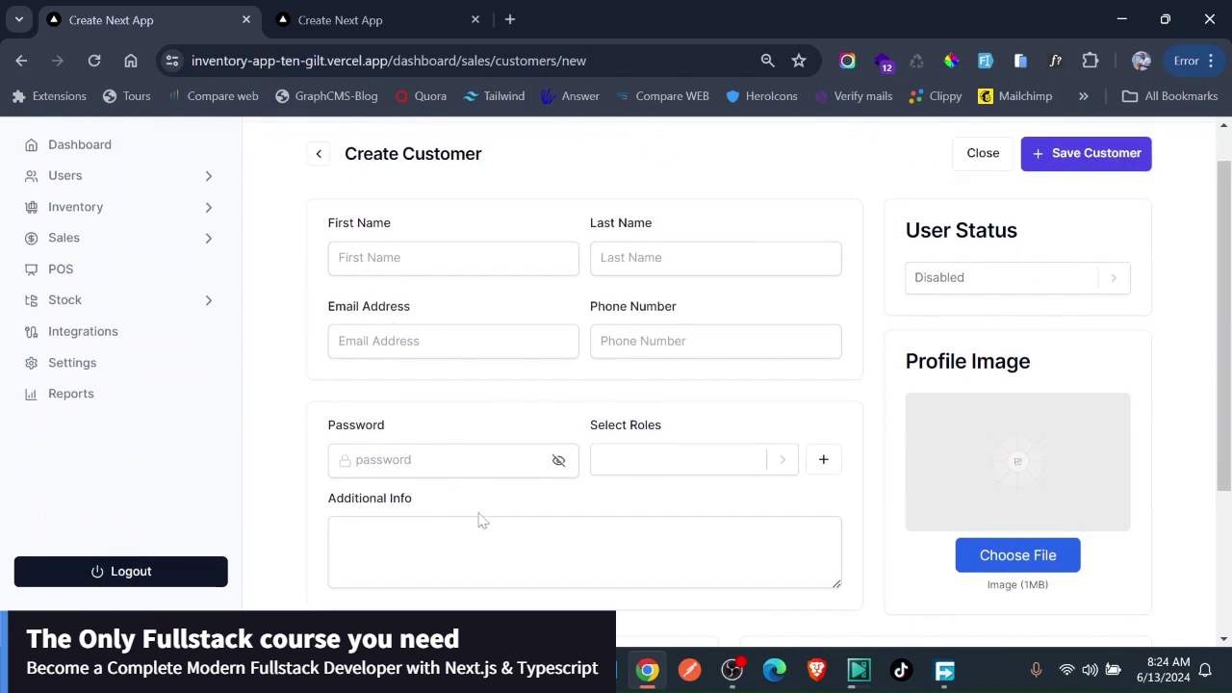
left_click(624, 465)
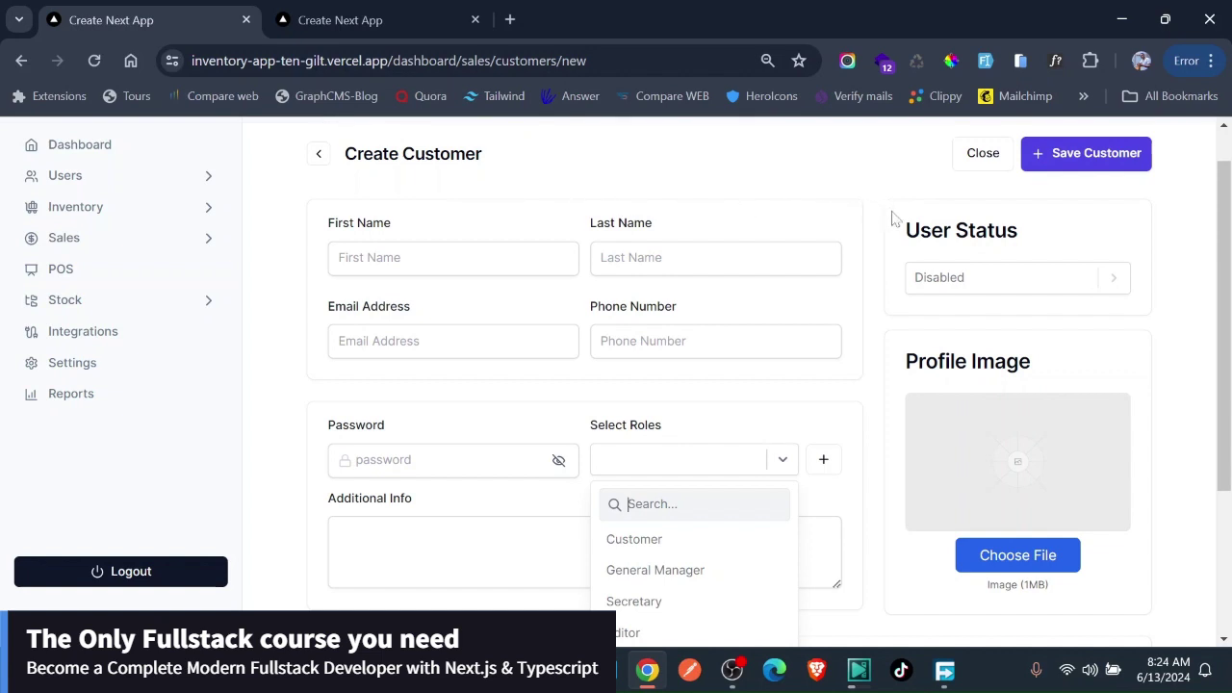
left_click_drag(1215, 278, 1210, 416)
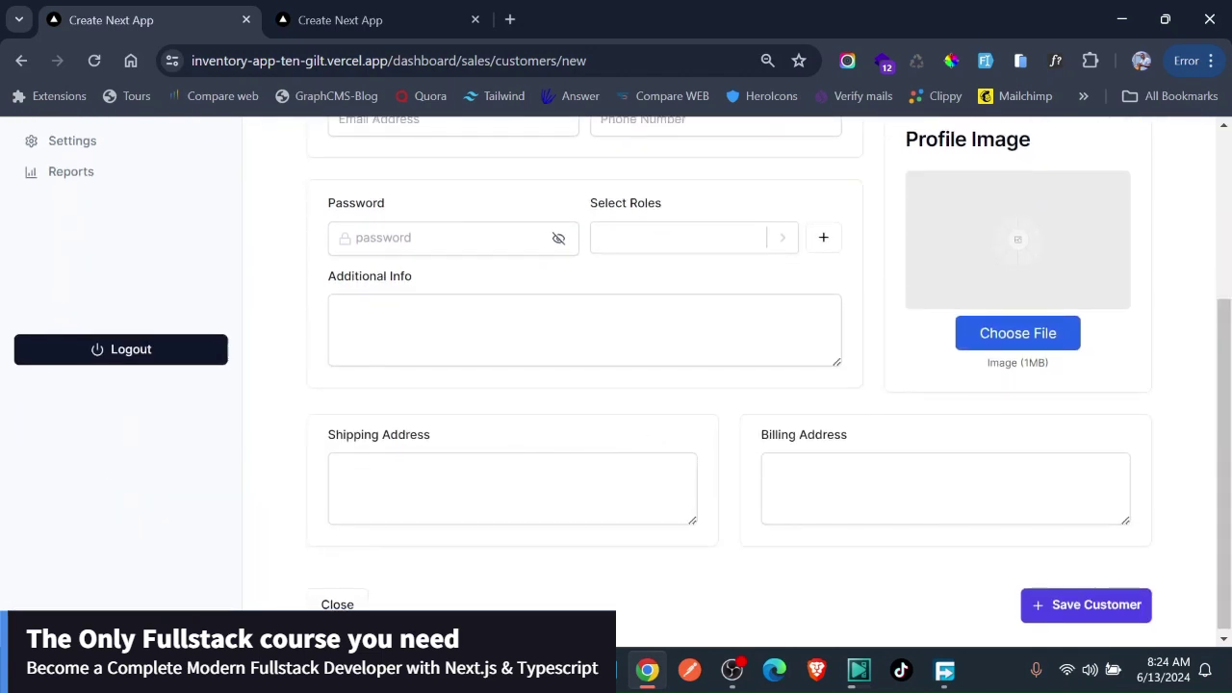
left_click_drag(1183, 424, 1203, 229)
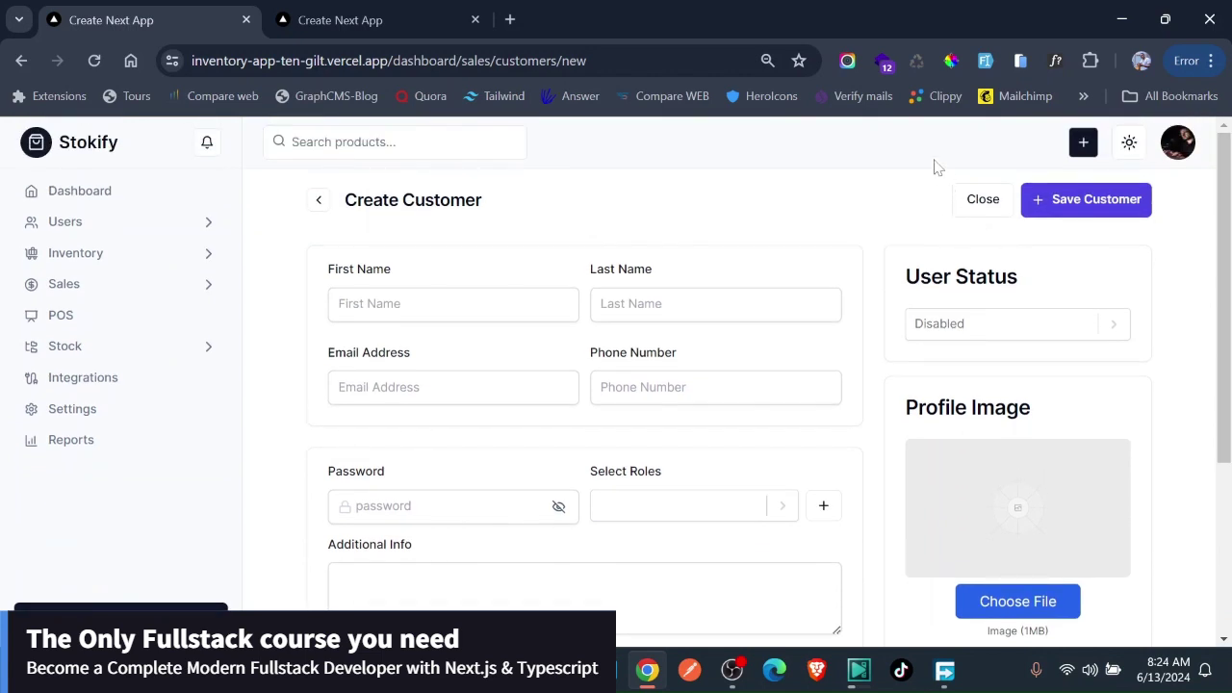
Autofill the customer form, including the password, with sample data and set the user status to Active.
left_click(985, 60)
left_click(976, 332)
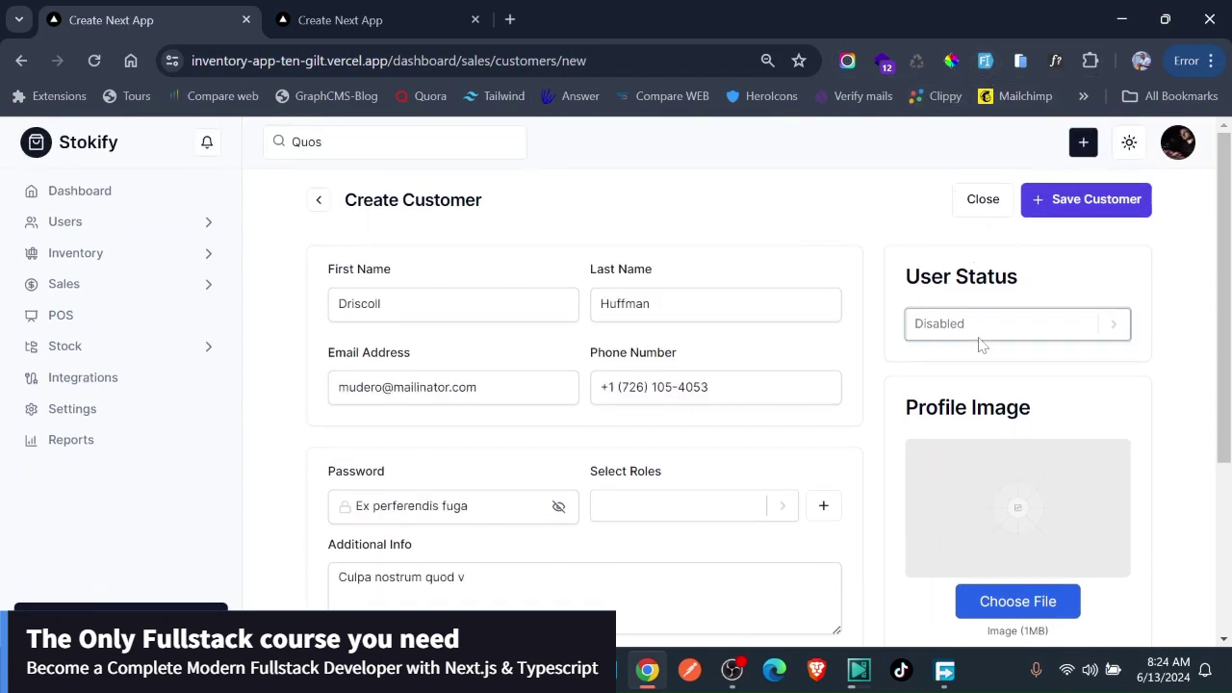
left_click(949, 405)
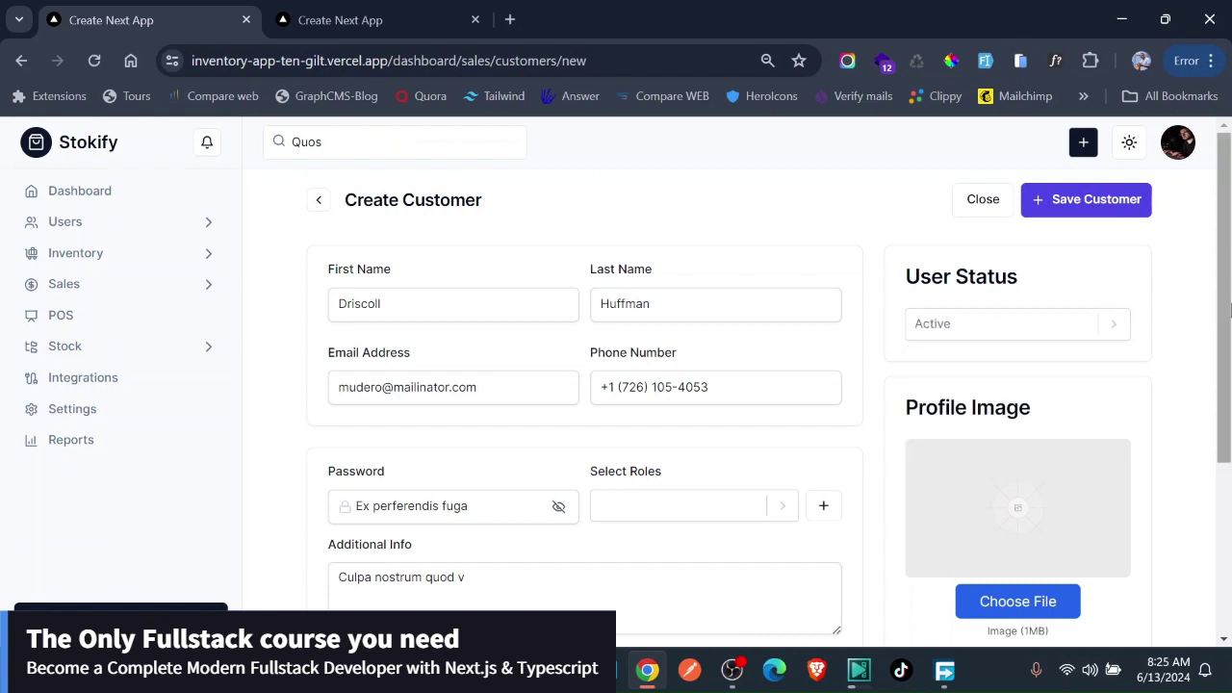
Assign the Customer role to the new customer.
scroll(1208, 385, "down", 2)
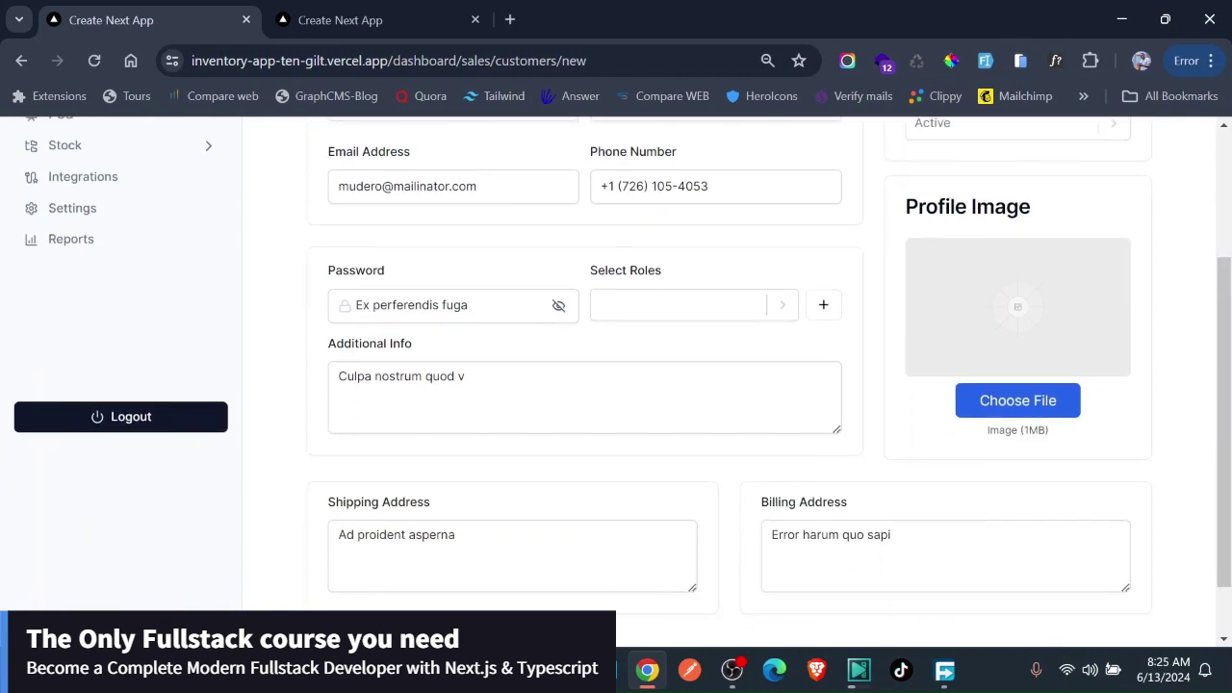
left_click(651, 305)
left_click(624, 390)
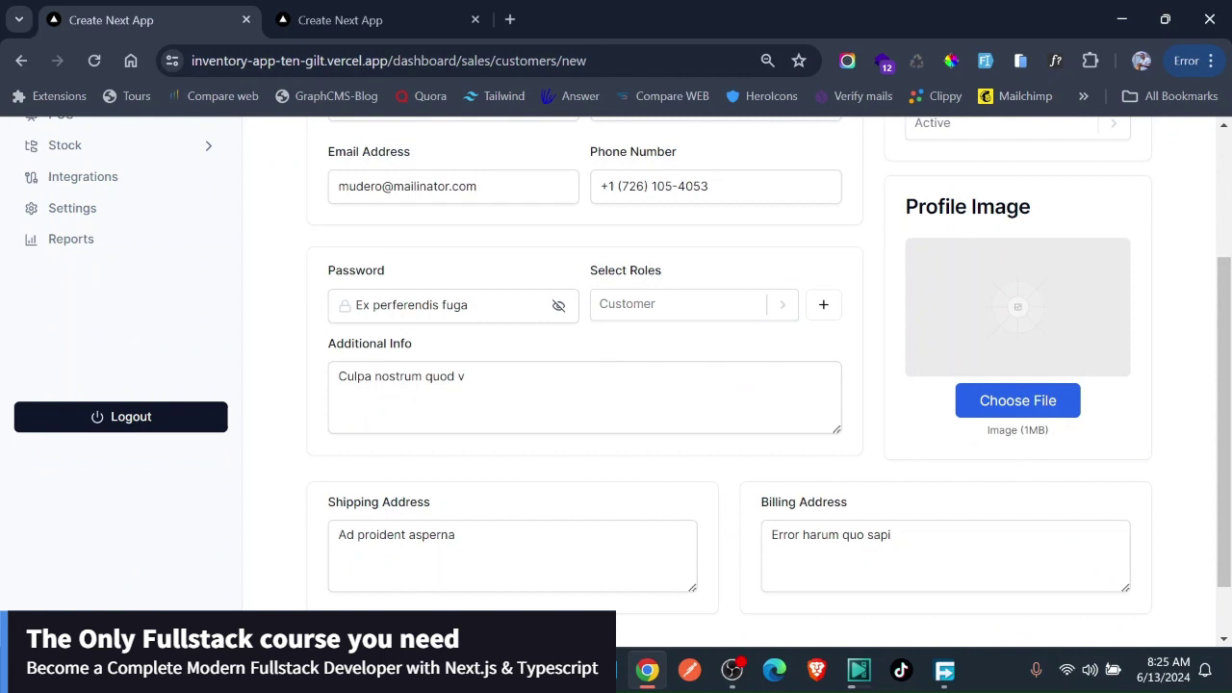
left_click(467, 377)
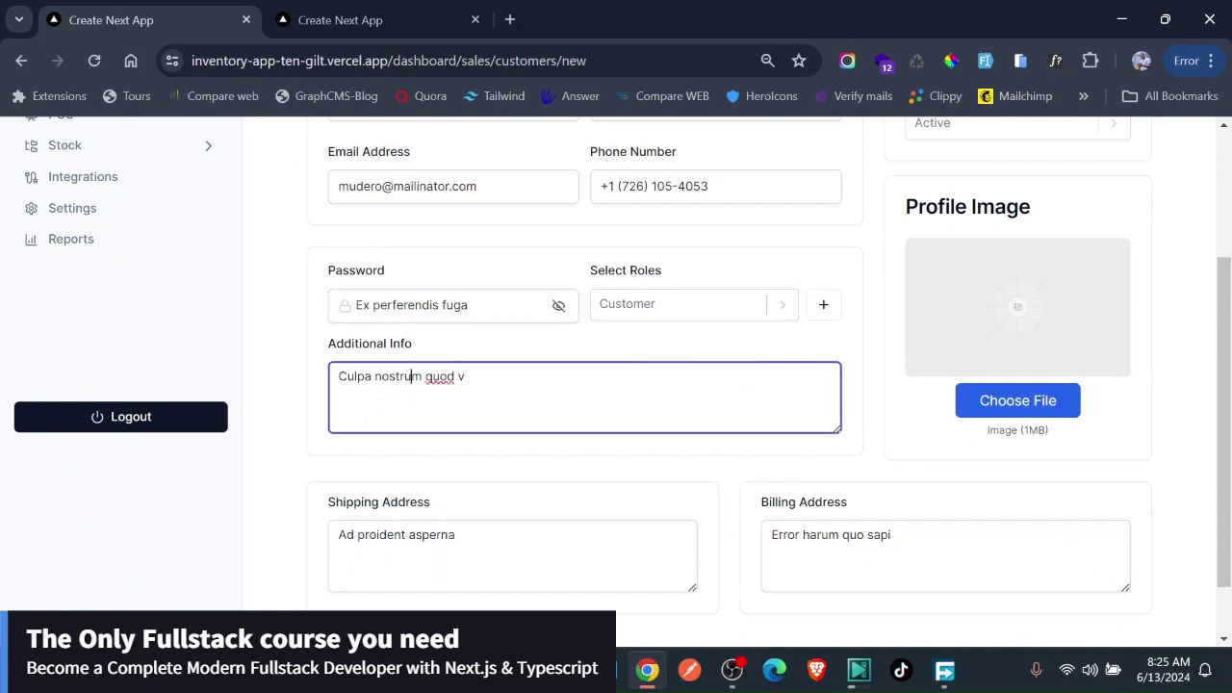
Upload the KYAJA logo image from the Downloads folder as the customer's profile image.
left_click(1009, 404)
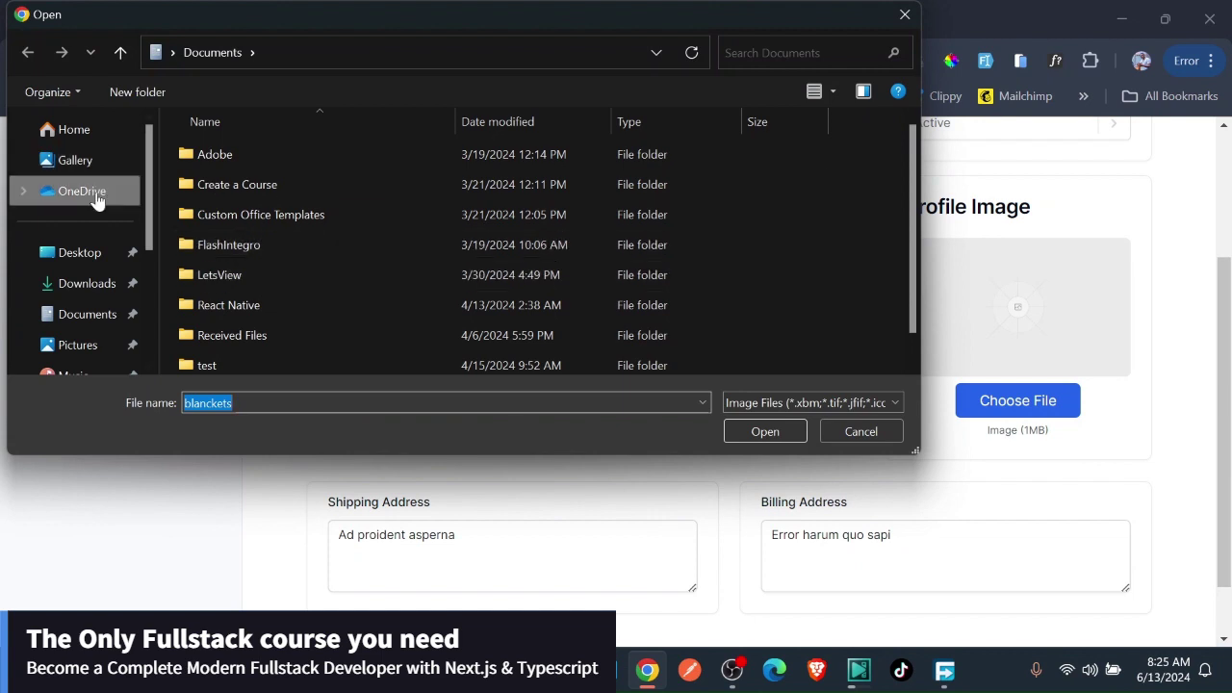
left_click(84, 285)
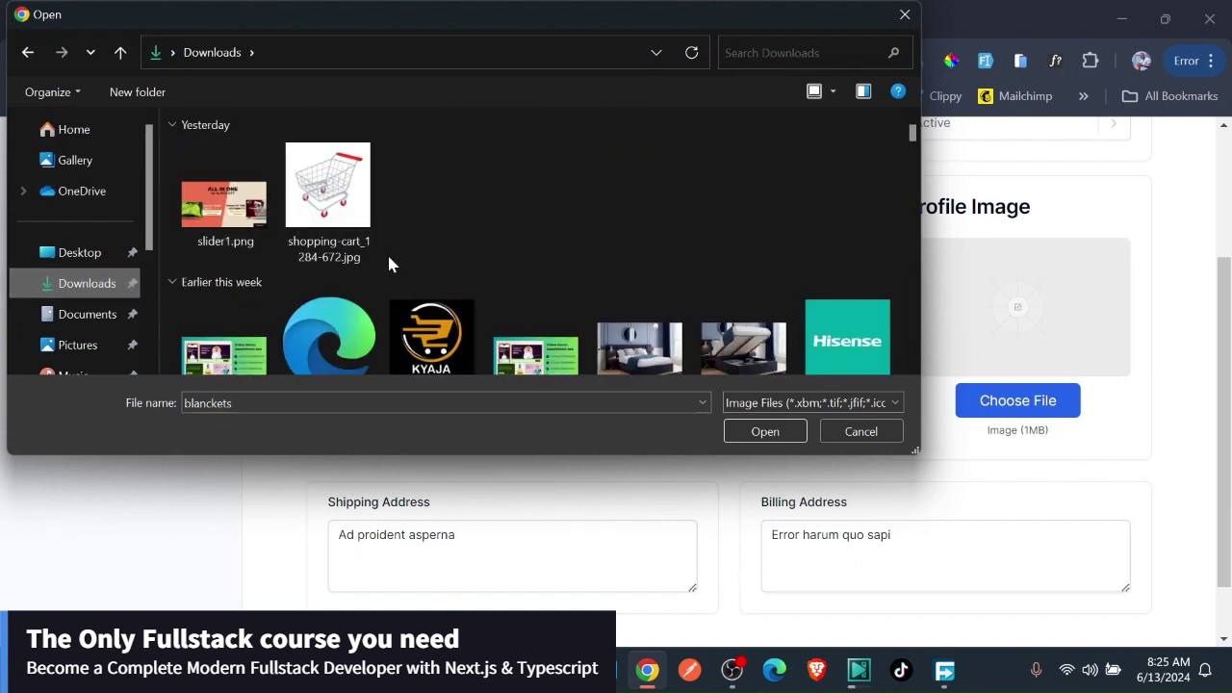
left_click(424, 343)
left_click(745, 423)
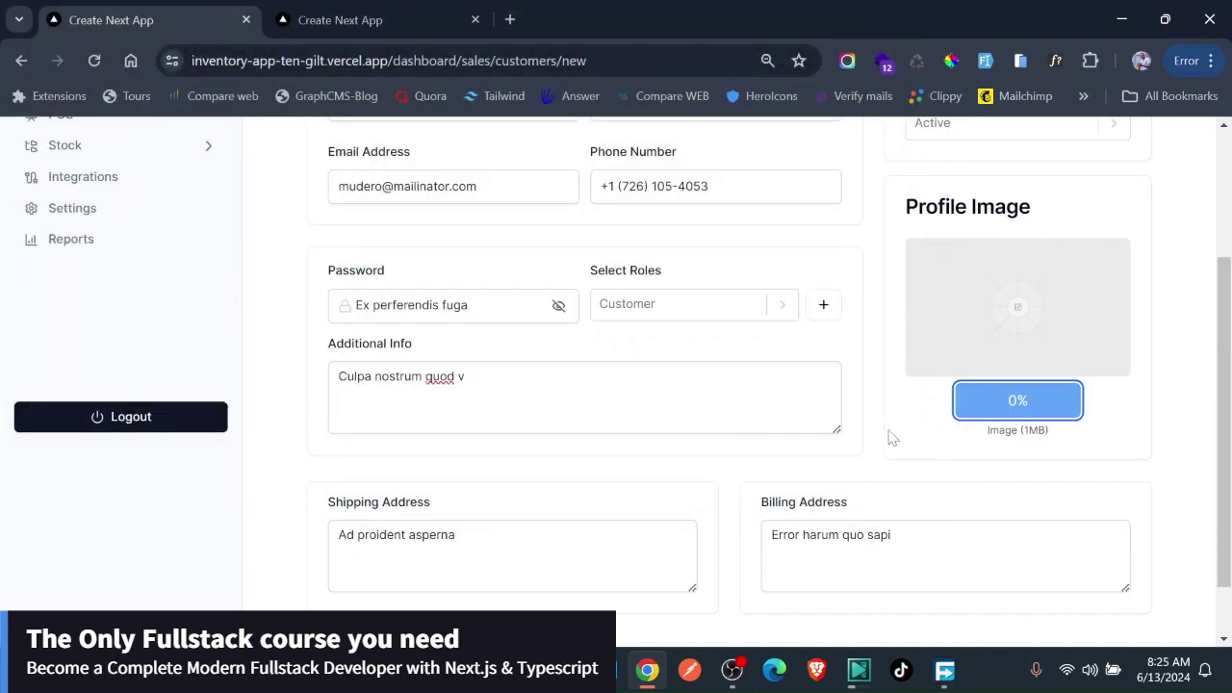
Replace the customer's password with a saved suggestion and save the customer.
scroll(1225, 423, "down", 1)
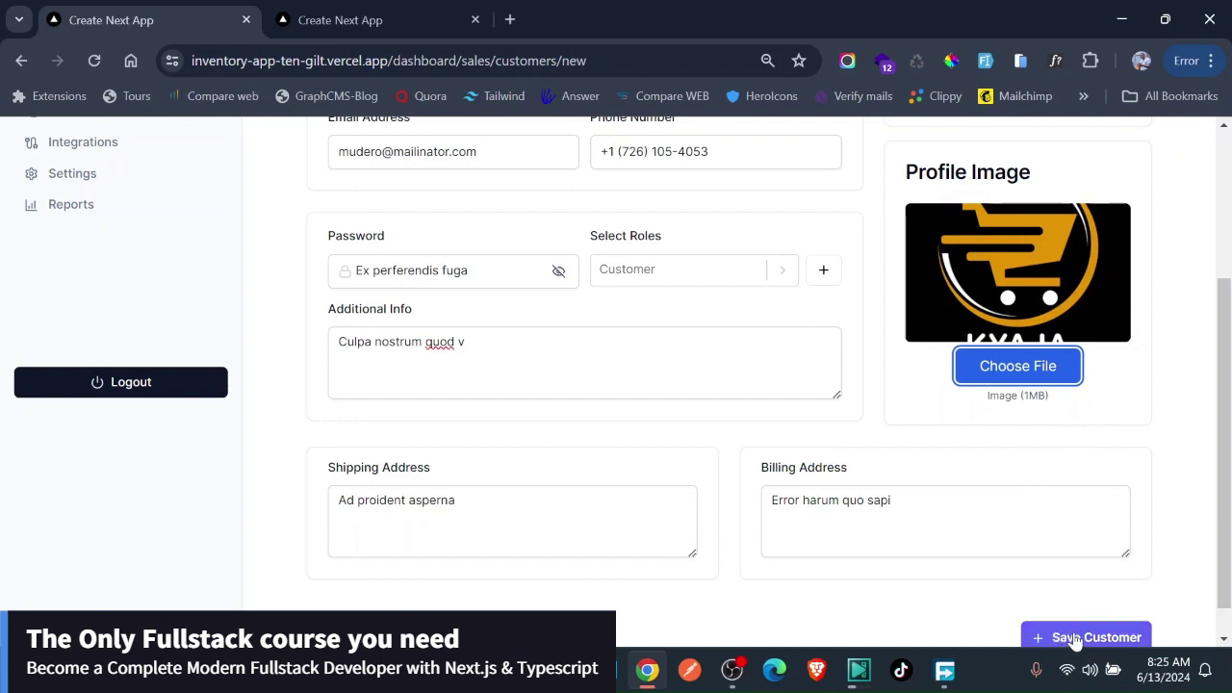
left_click(1075, 639)
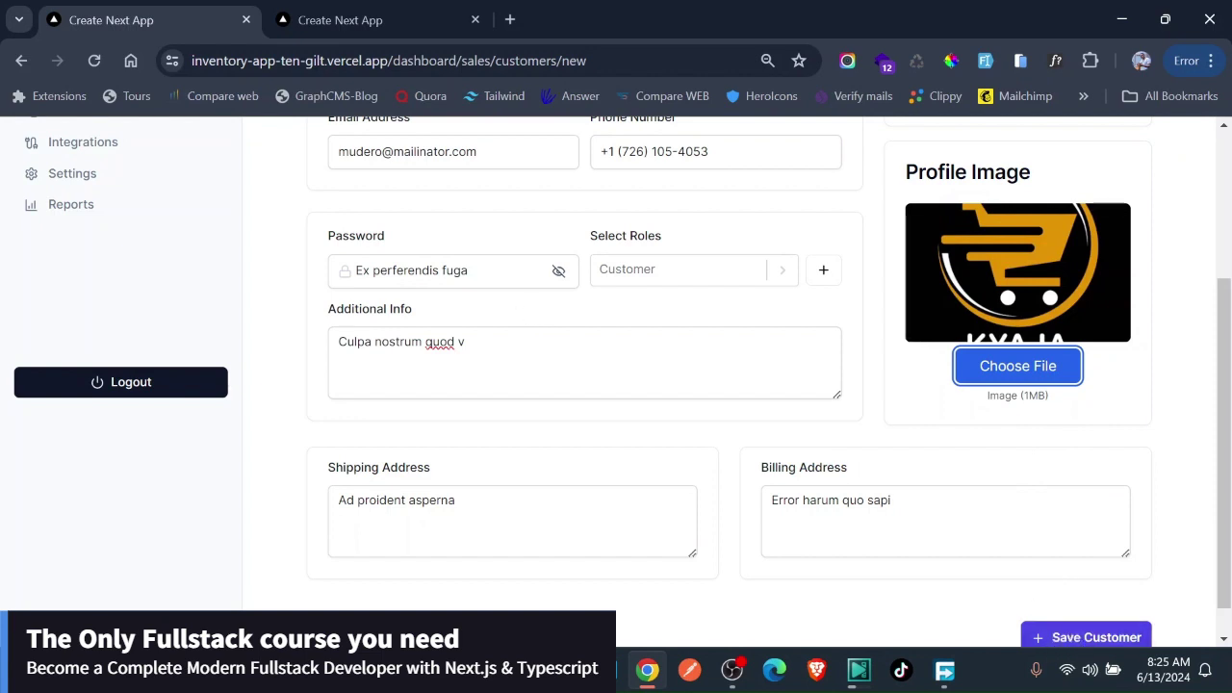
left_click_drag(472, 271, 325, 279)
type("L0")
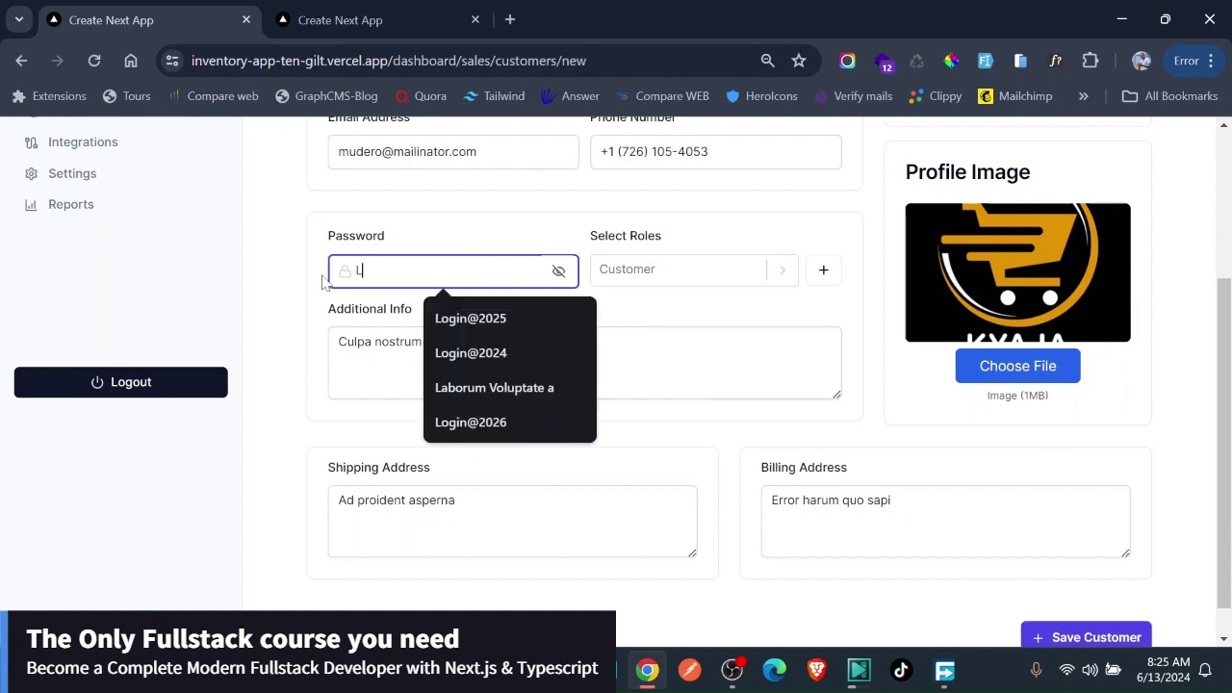
key("BackSpace")
key("BackSpace")
left_click(482, 421)
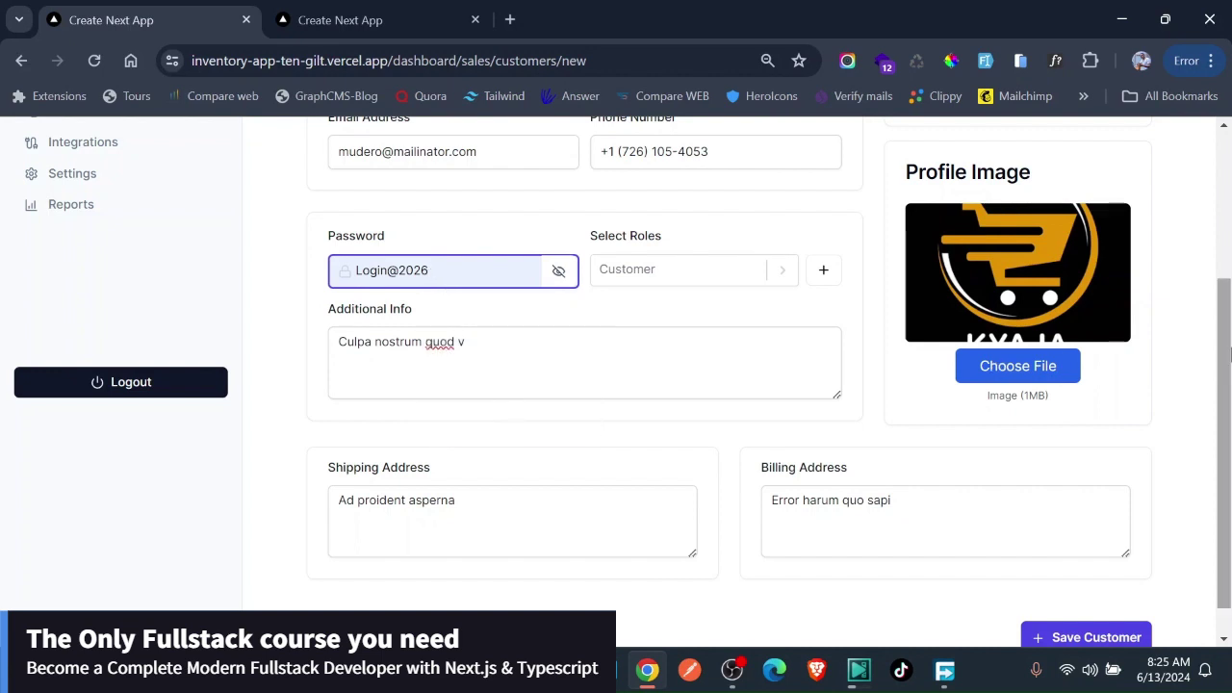
scroll(1030, 462, "down", 1)
left_click(1066, 603)
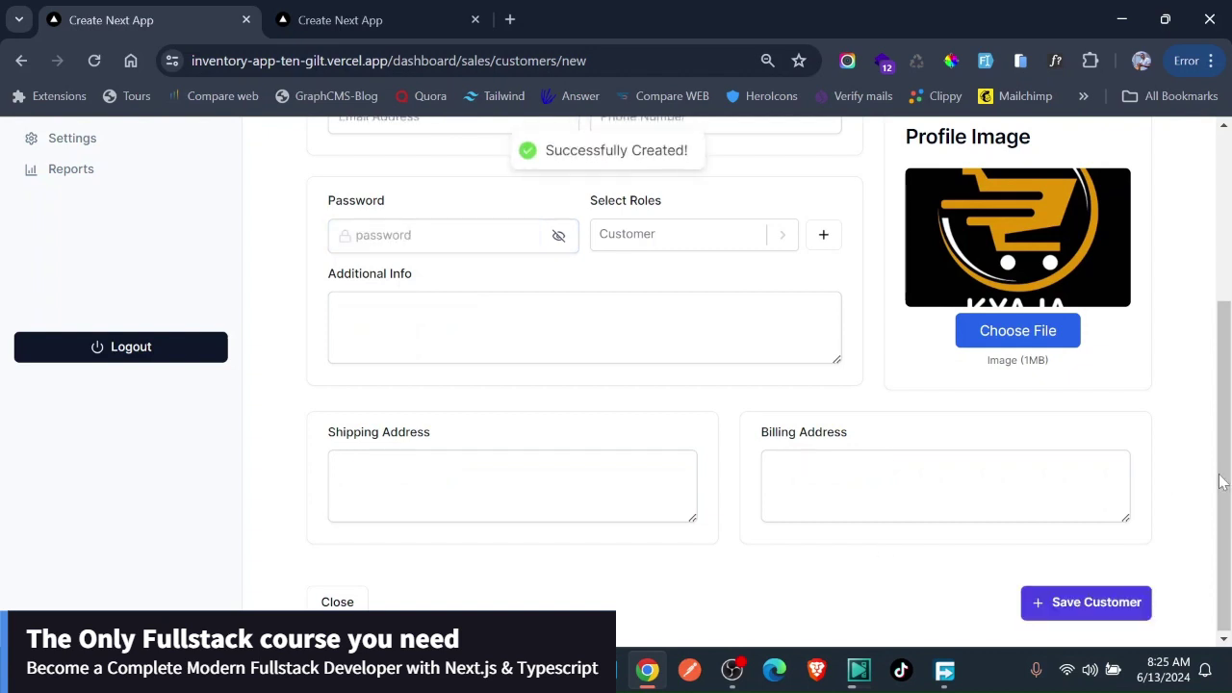
Return to the POS page and check the customer selector for the new customer, keeping Walk In Customer selected.
left_click_drag(1229, 466, 1224, 260)
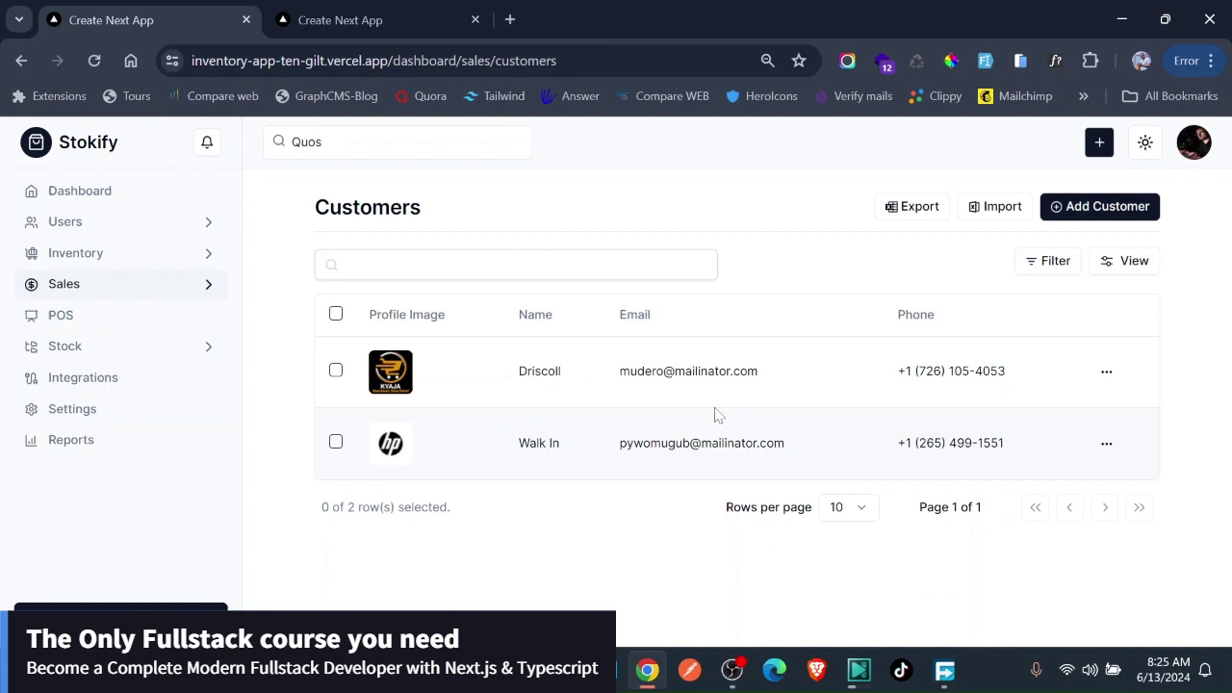
left_click(62, 316)
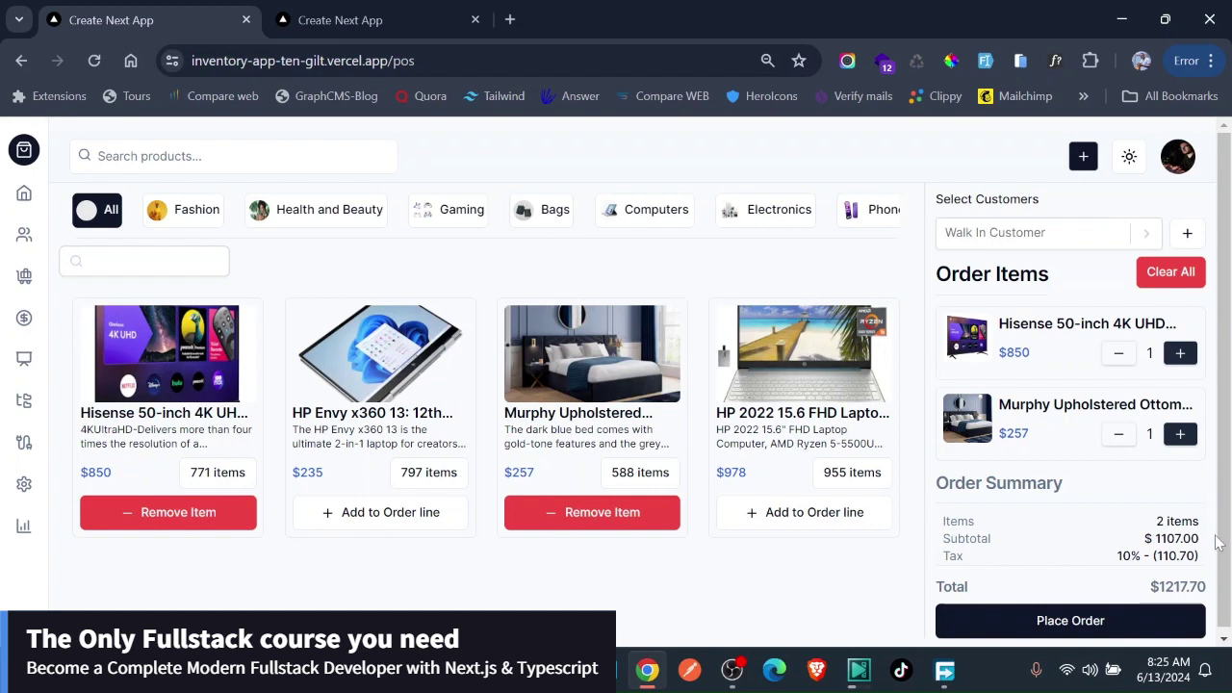
scroll(1229, 350, "down", 1)
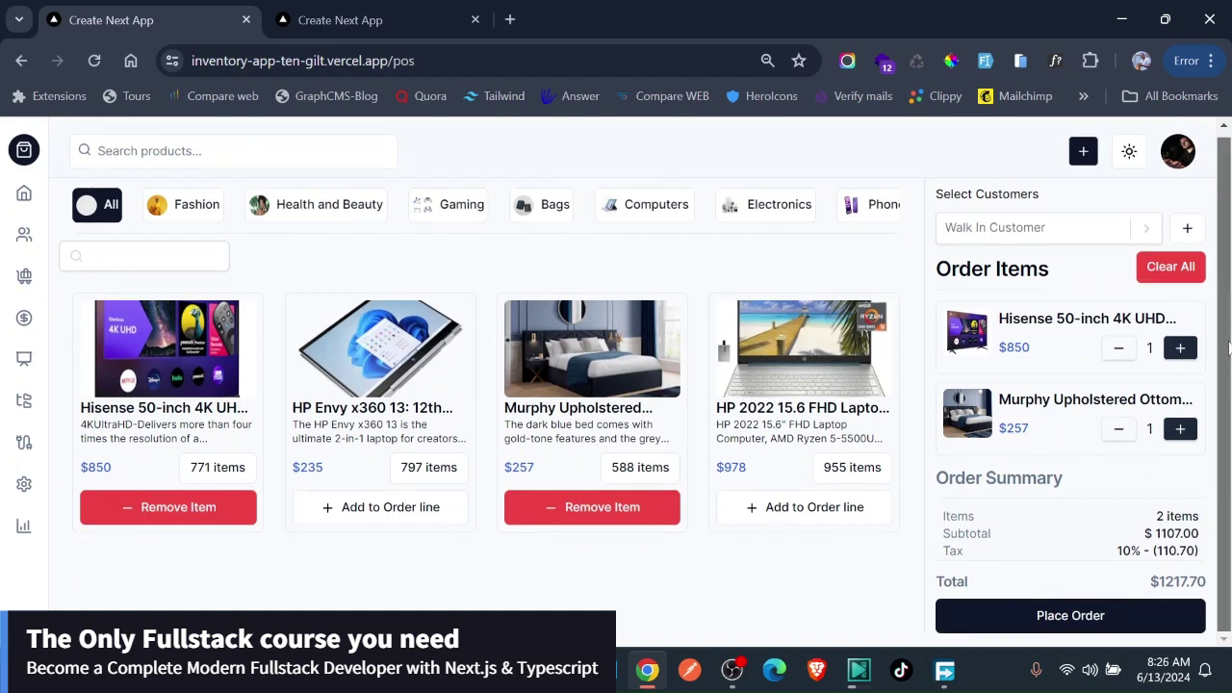
left_click(1042, 239)
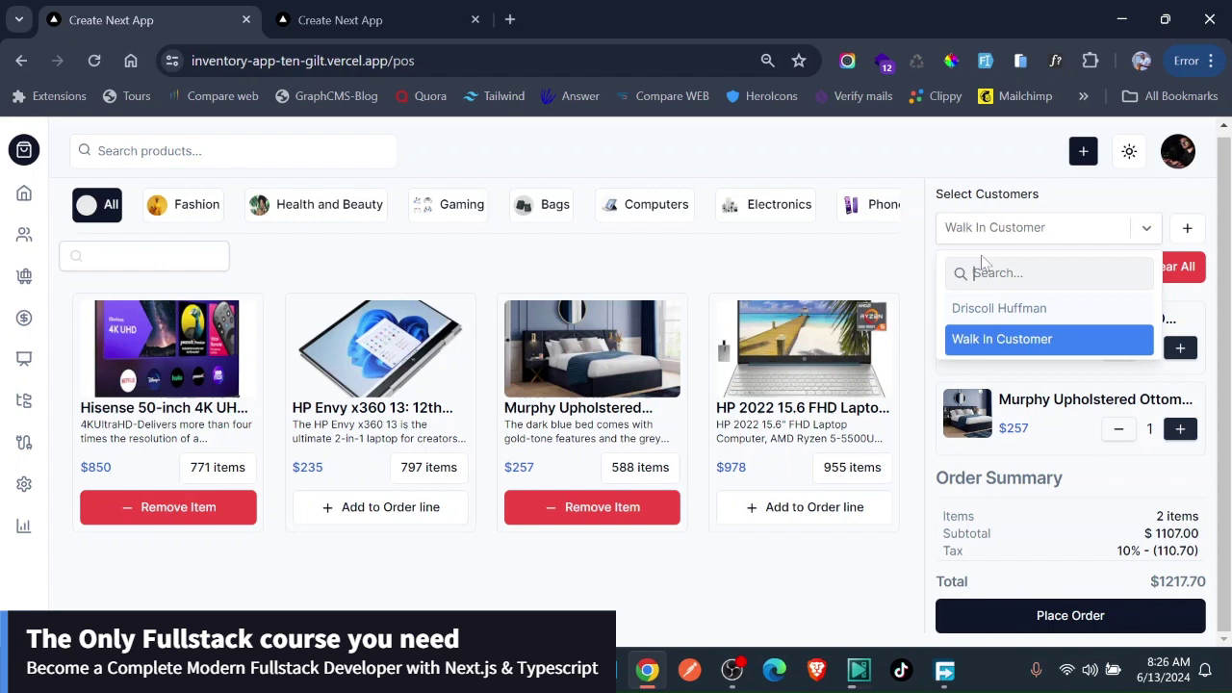
left_click(932, 241)
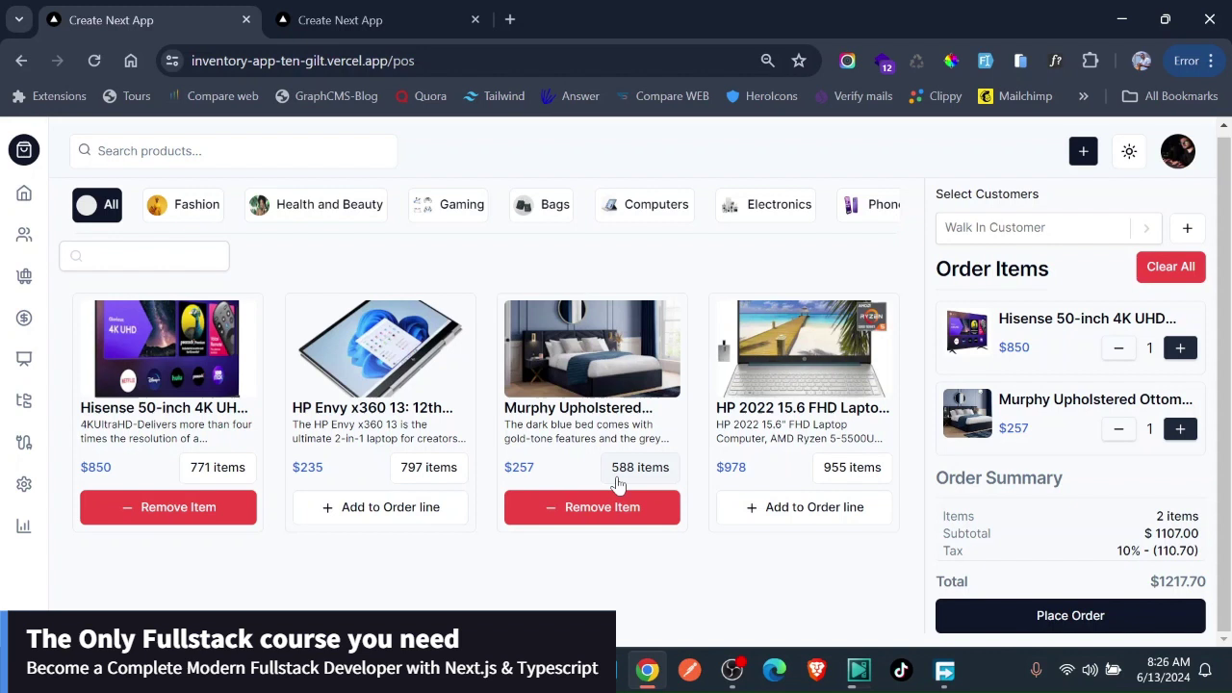
Raise the order quantity of the Murphy Upholstered bed to 8.
left_click(1184, 435)
left_click(1184, 435)
left_click(1185, 436)
left_click(1184, 435)
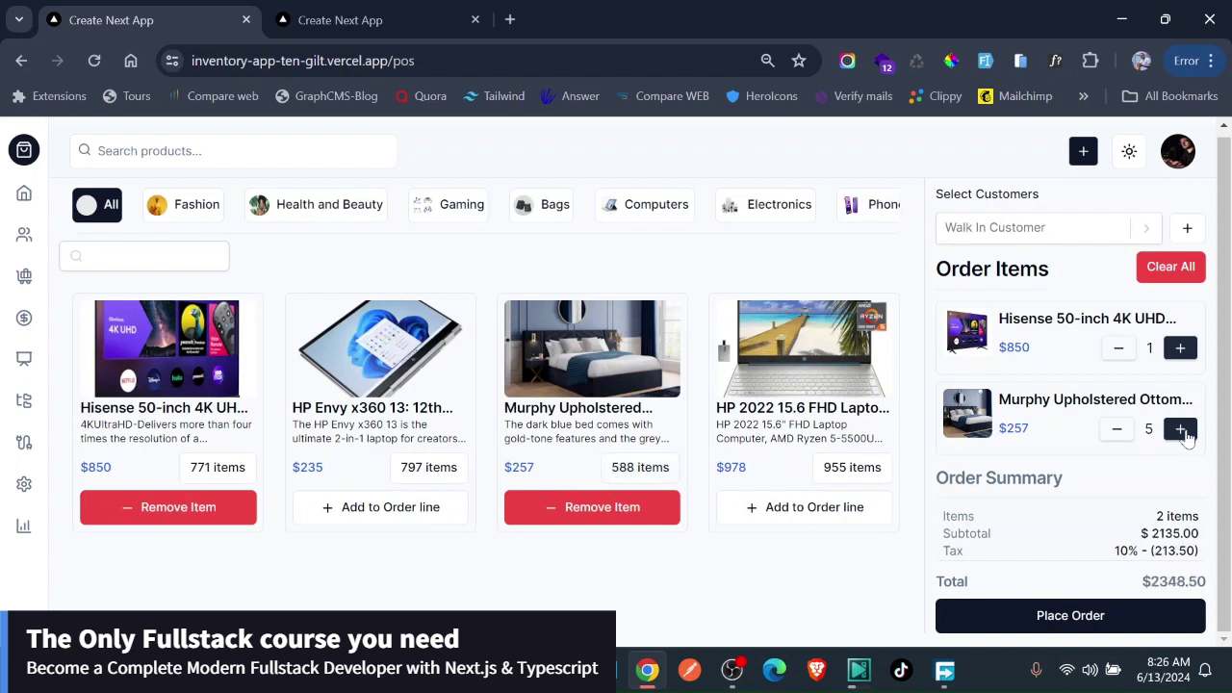
left_click(1184, 435)
left_click(1184, 435)
left_click(1184, 433)
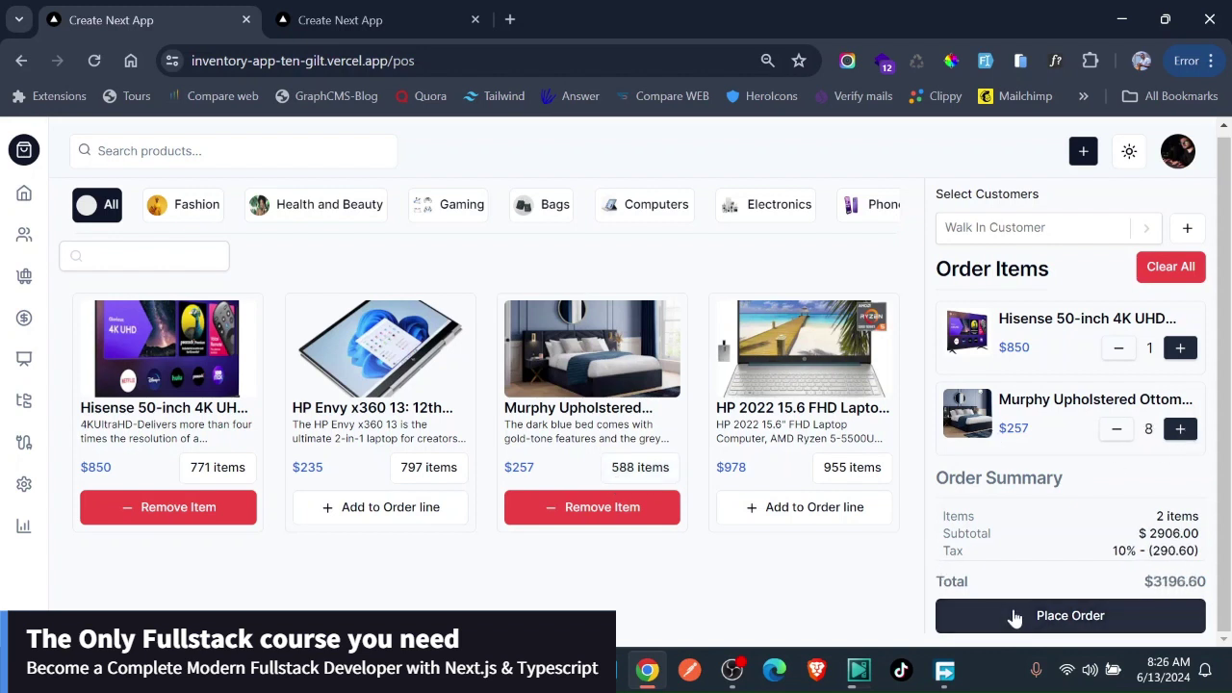
Place the order for the walk-in customer and open its receipt.
left_click(1024, 621)
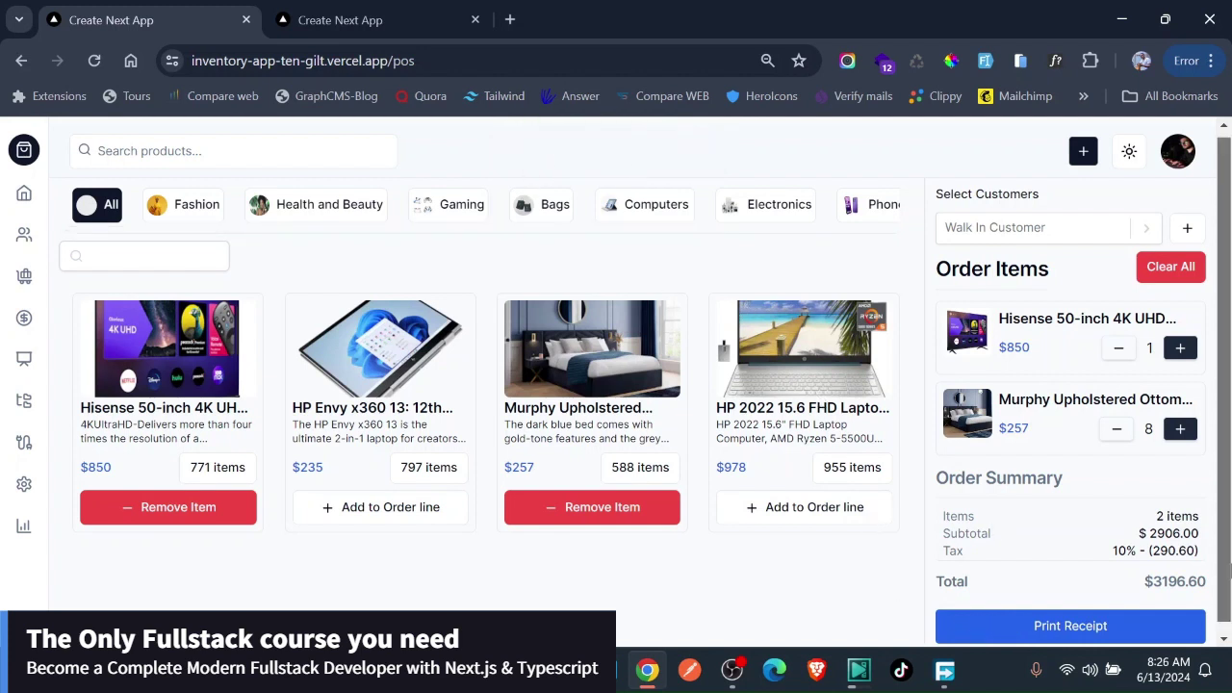
scroll(1001, 636, "down", 1)
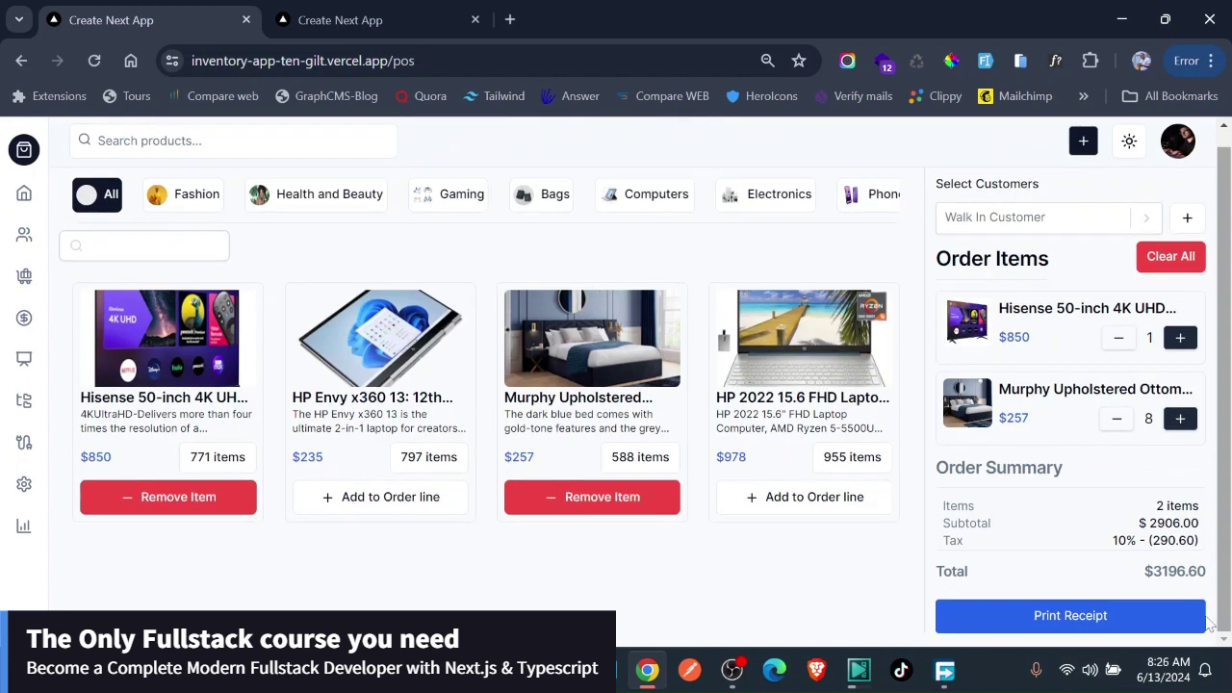
left_click(1034, 625)
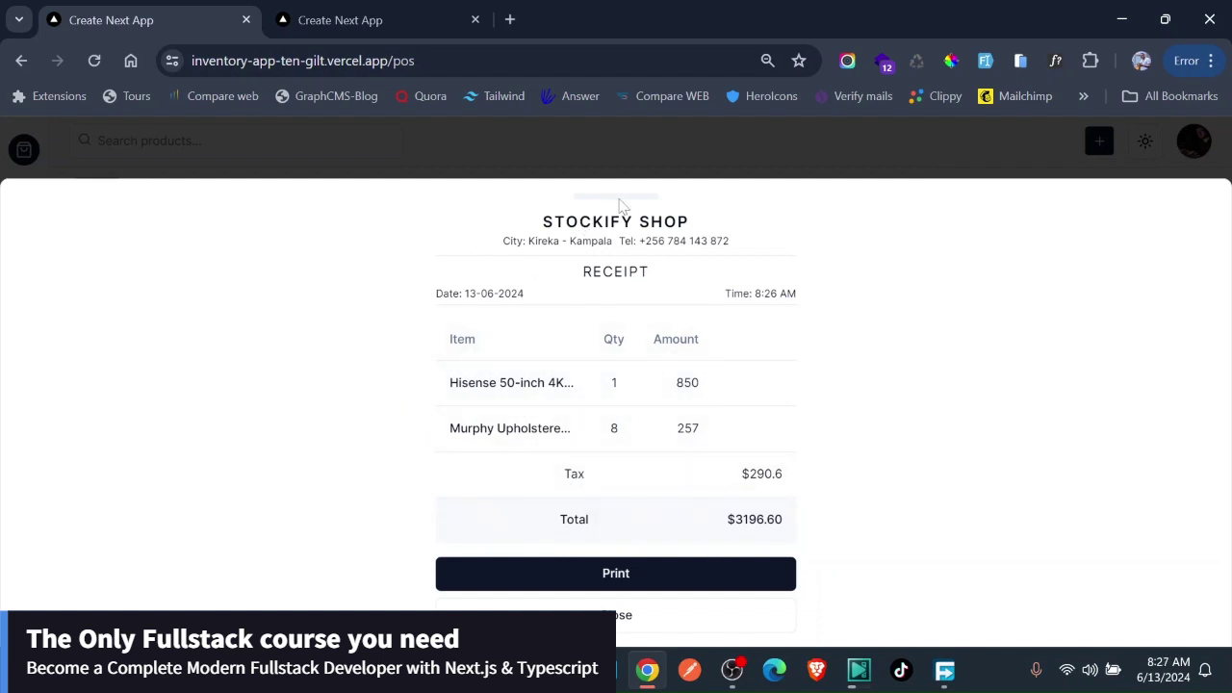
Open the receipt's print preview and examine the bed's item line and the shop header.
left_click_drag(621, 205, 594, 225)
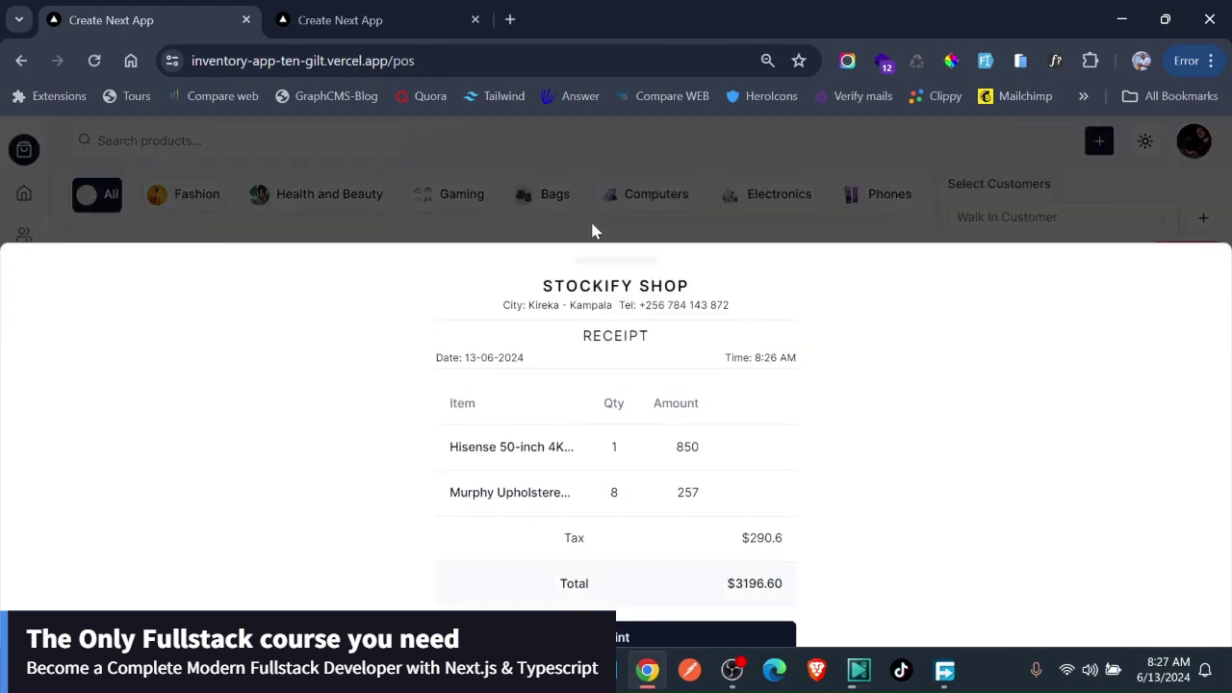
left_click_drag(594, 279, 598, 127)
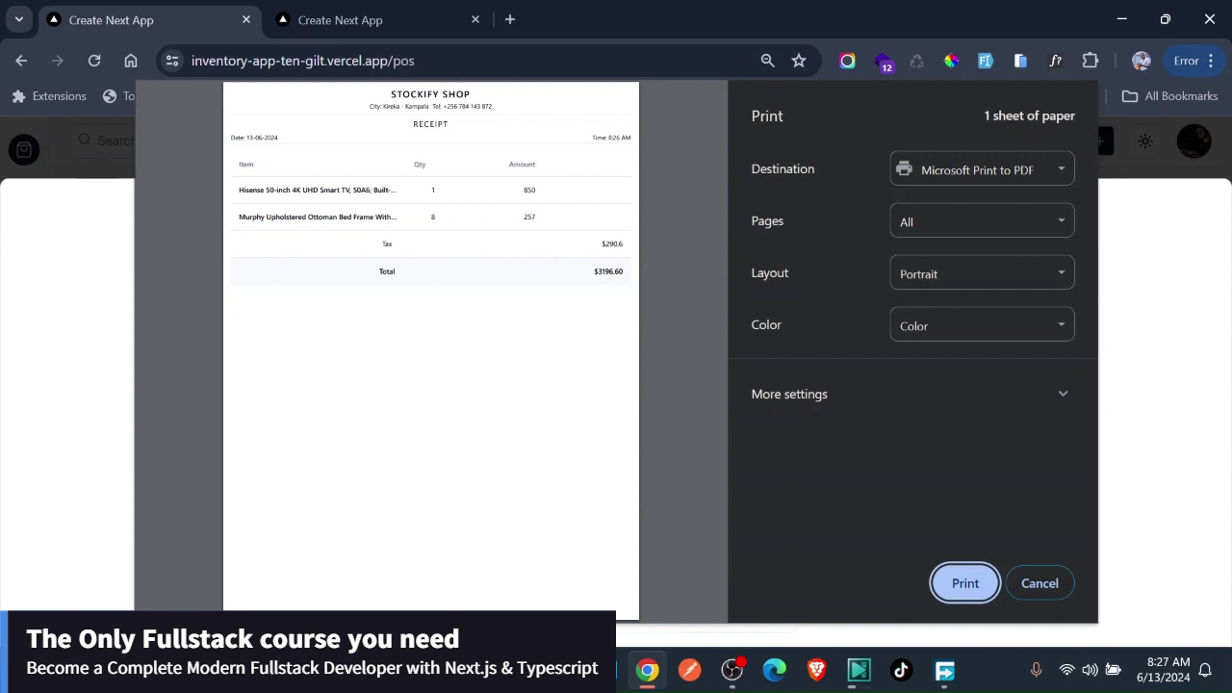
left_click_drag(253, 218, 373, 218)
left_click_drag(390, 92, 511, 121)
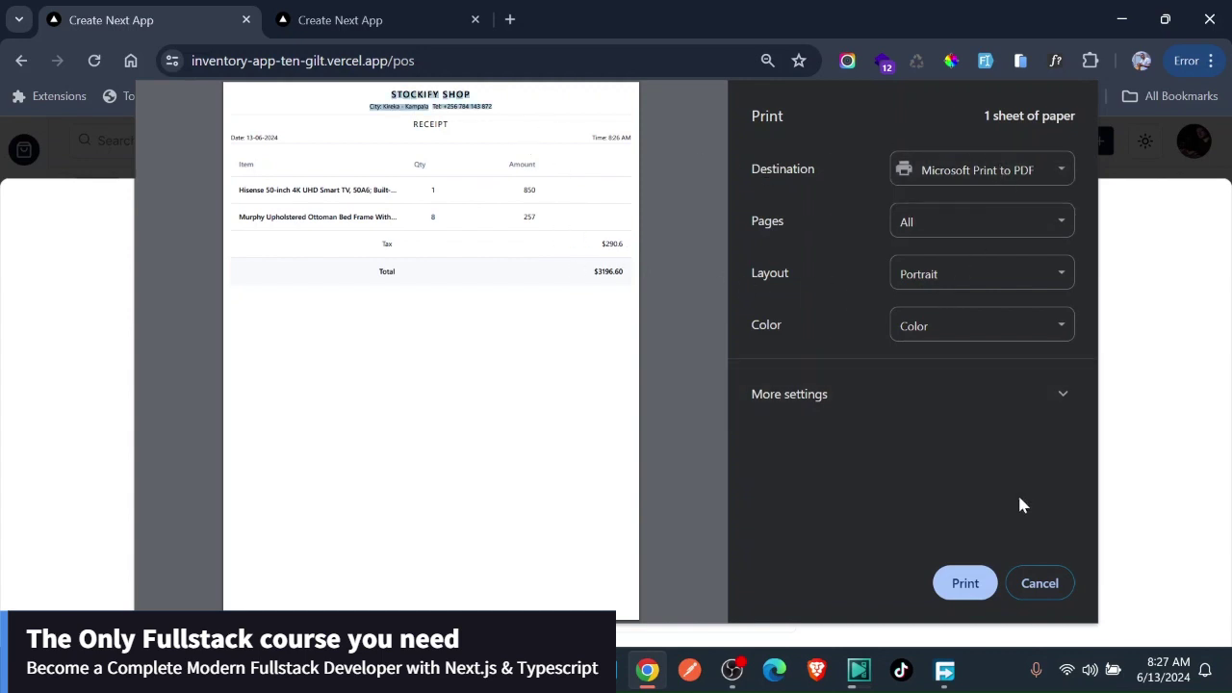
Dismiss the print preview and the receipt, and reload the POS page to refresh the product stock counts.
left_click(1034, 584)
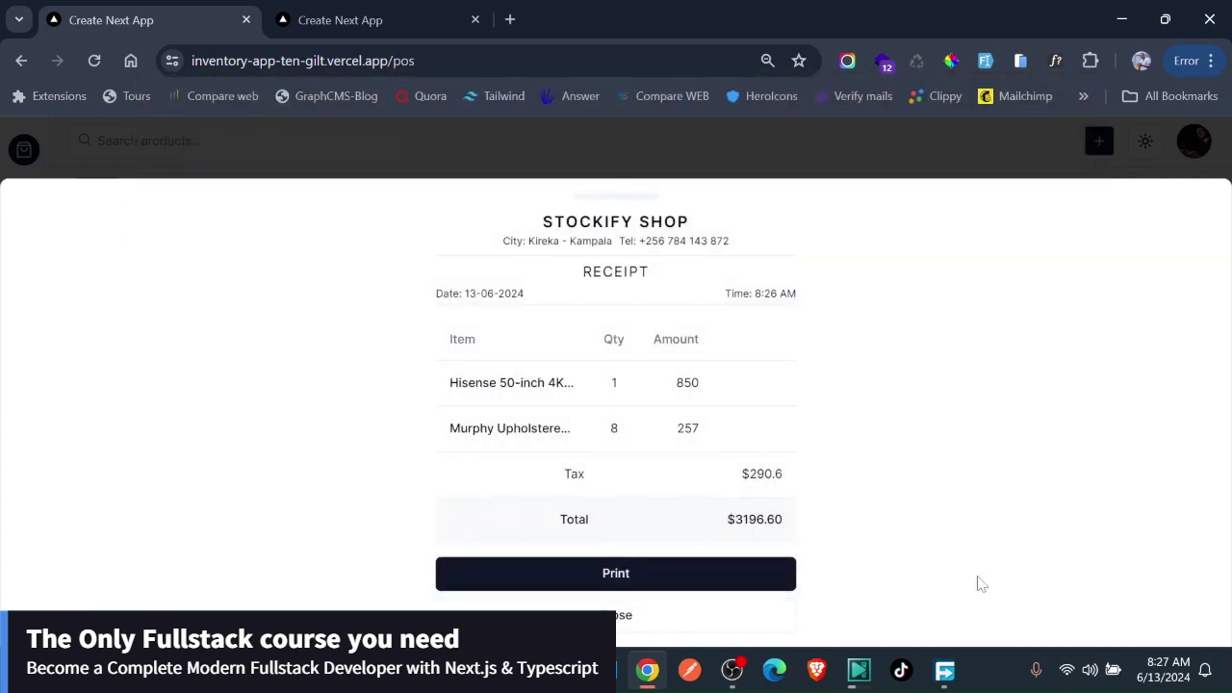
left_click(624, 615)
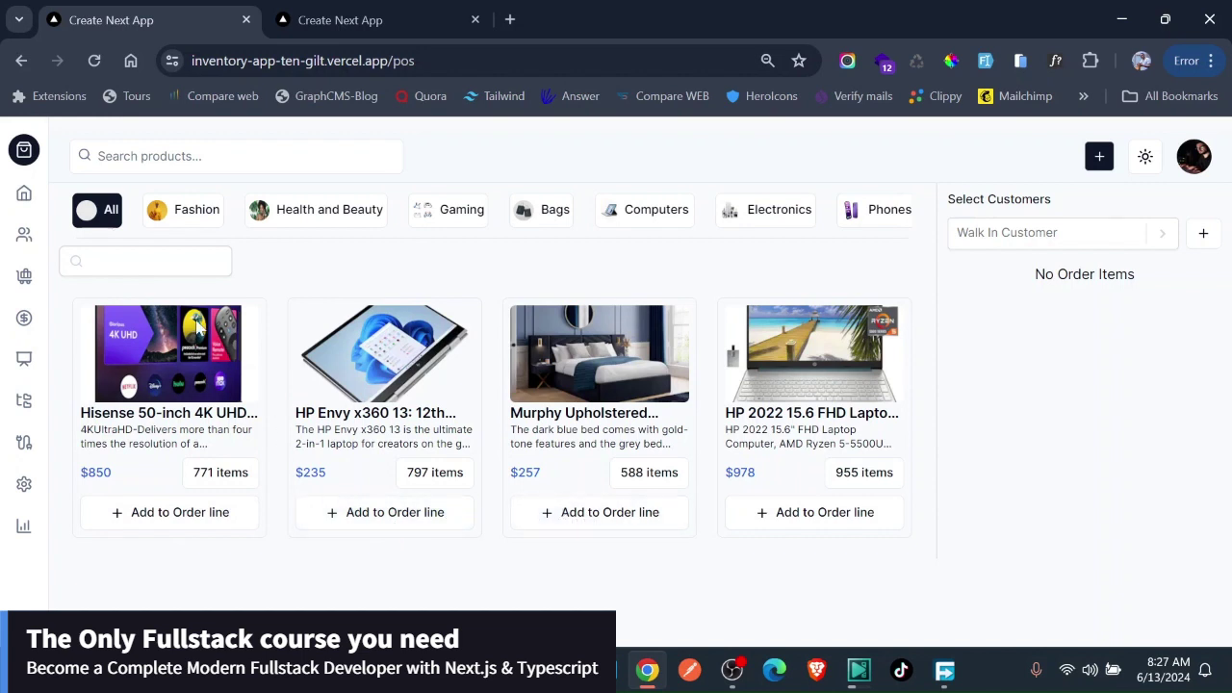
left_click(94, 60)
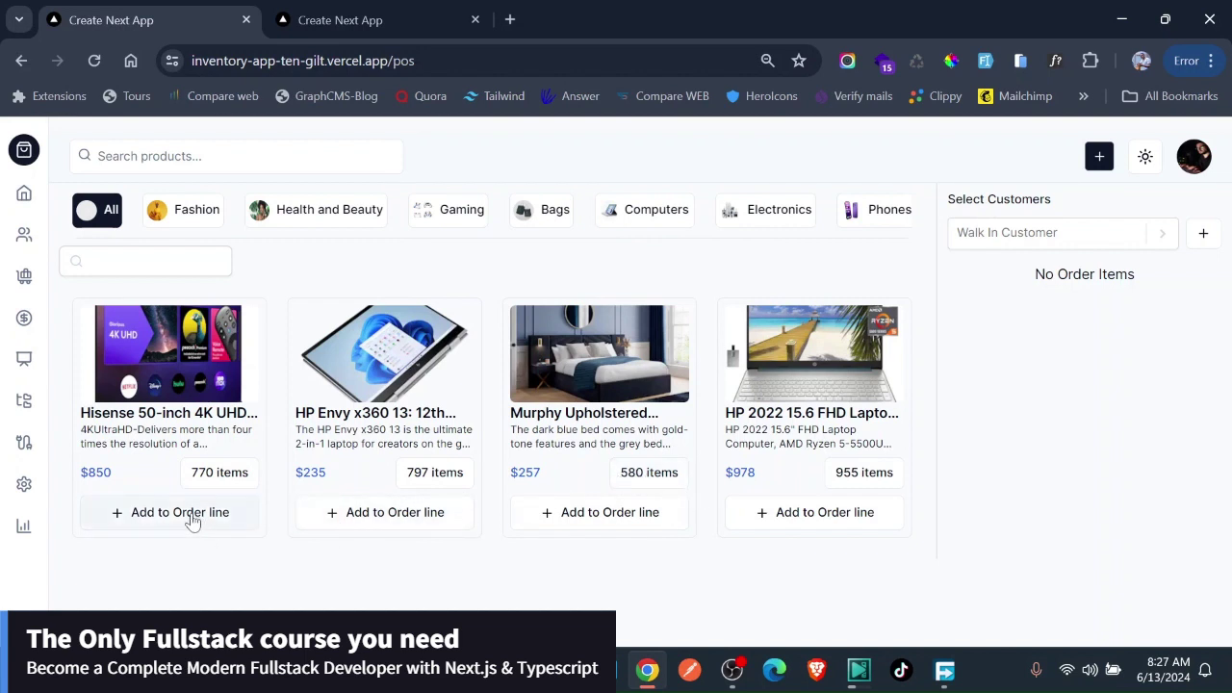
Add the HP Envy x360 13 and the HP 2022 15.6 FHD Laptop to the order, with a quantity of 5 for the latter.
left_click(385, 514)
left_click(793, 515)
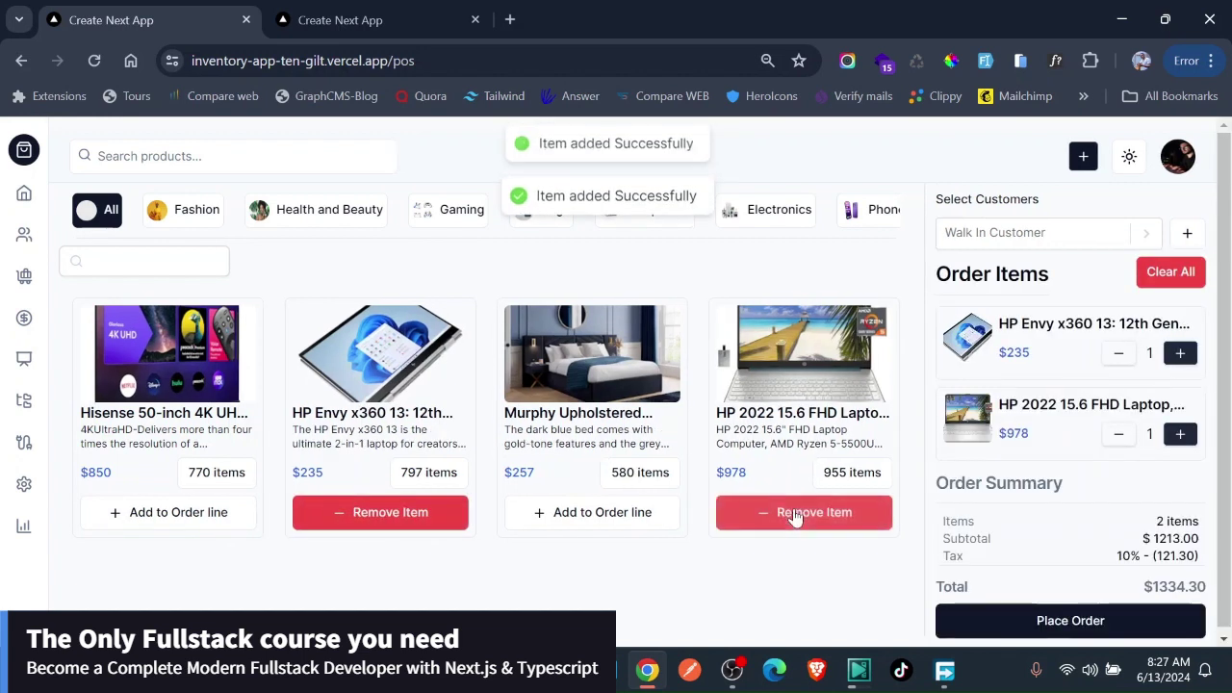
left_click(1182, 435)
left_click(1182, 434)
left_click(1181, 434)
left_click(1182, 434)
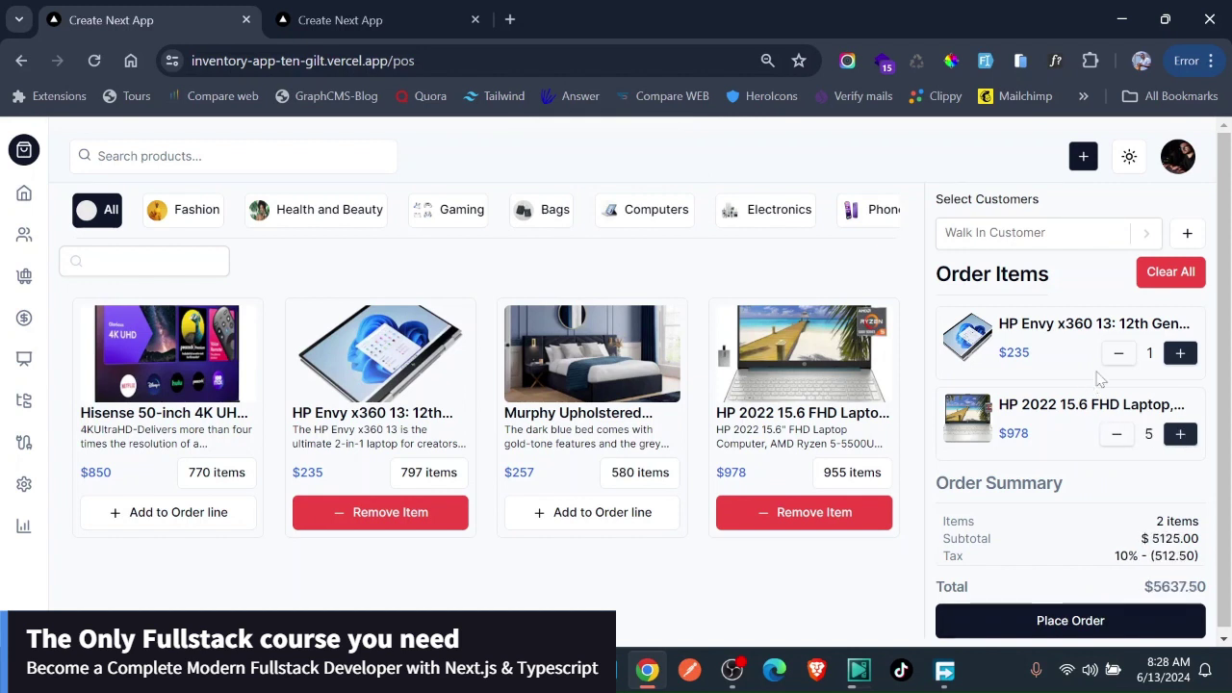
Place the laptop order for the walk-in customer and open its receipt for printing.
left_click(1020, 620)
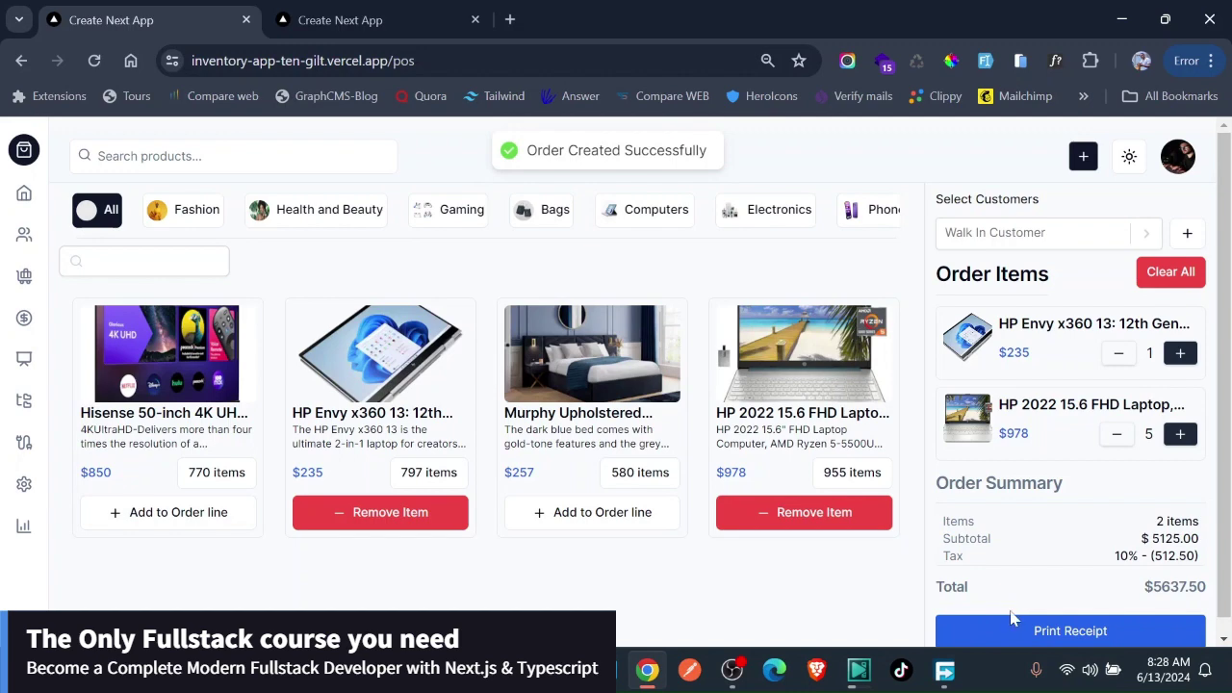
left_click(1018, 630)
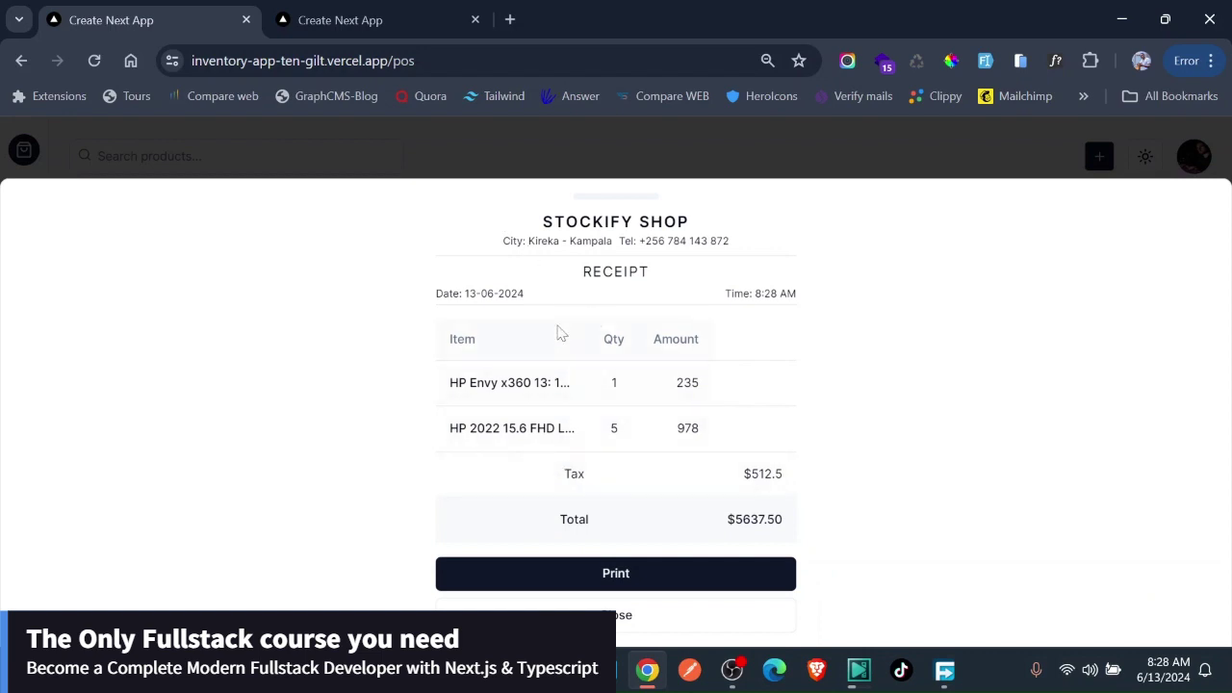
left_click(584, 577)
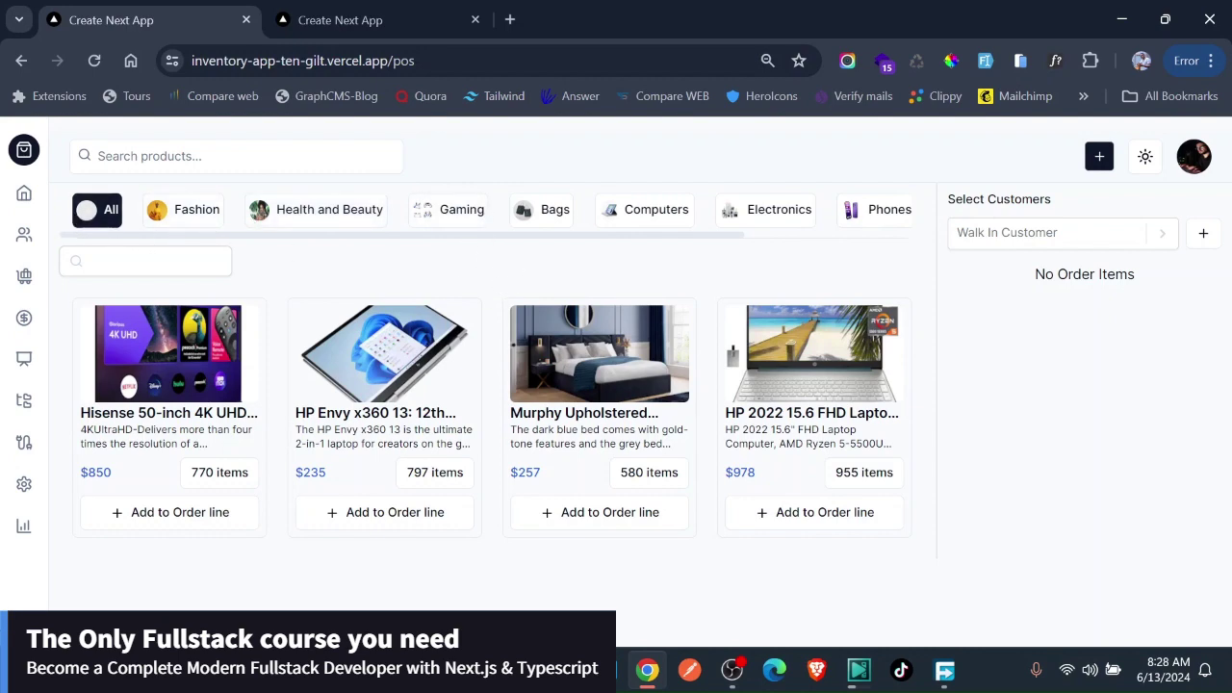
Open the dashboard and examine the total sales, revenue, orders and products figures.
left_click(24, 195)
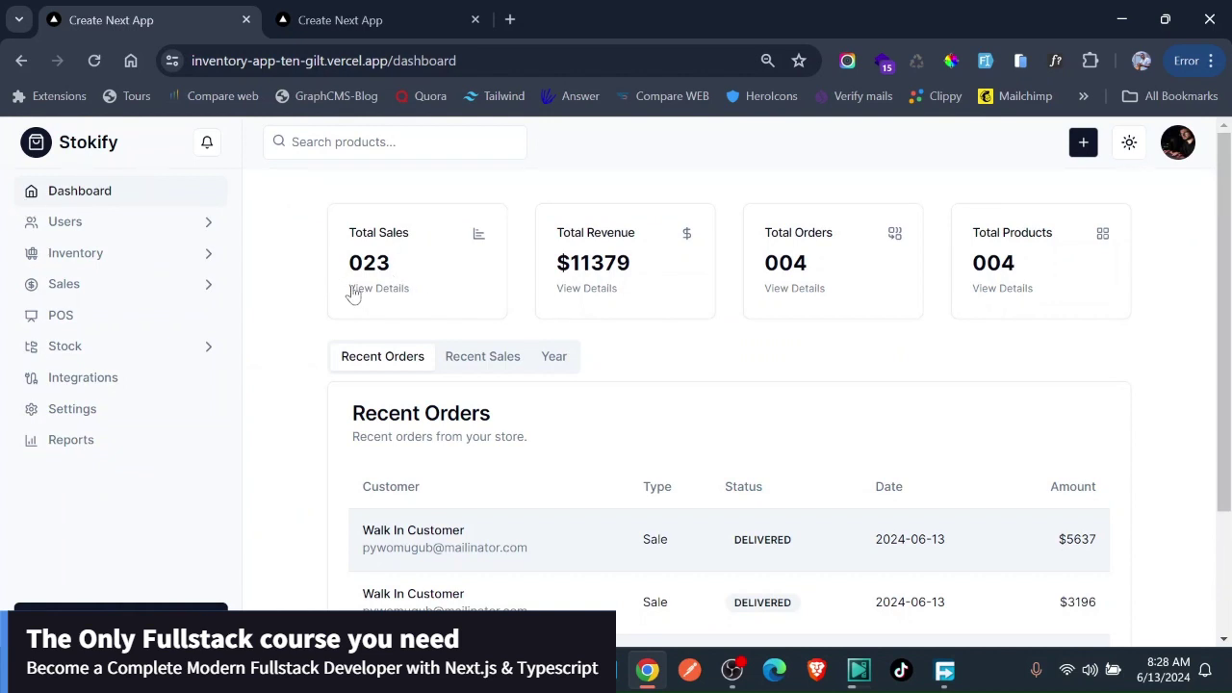
left_click_drag(348, 266, 410, 276)
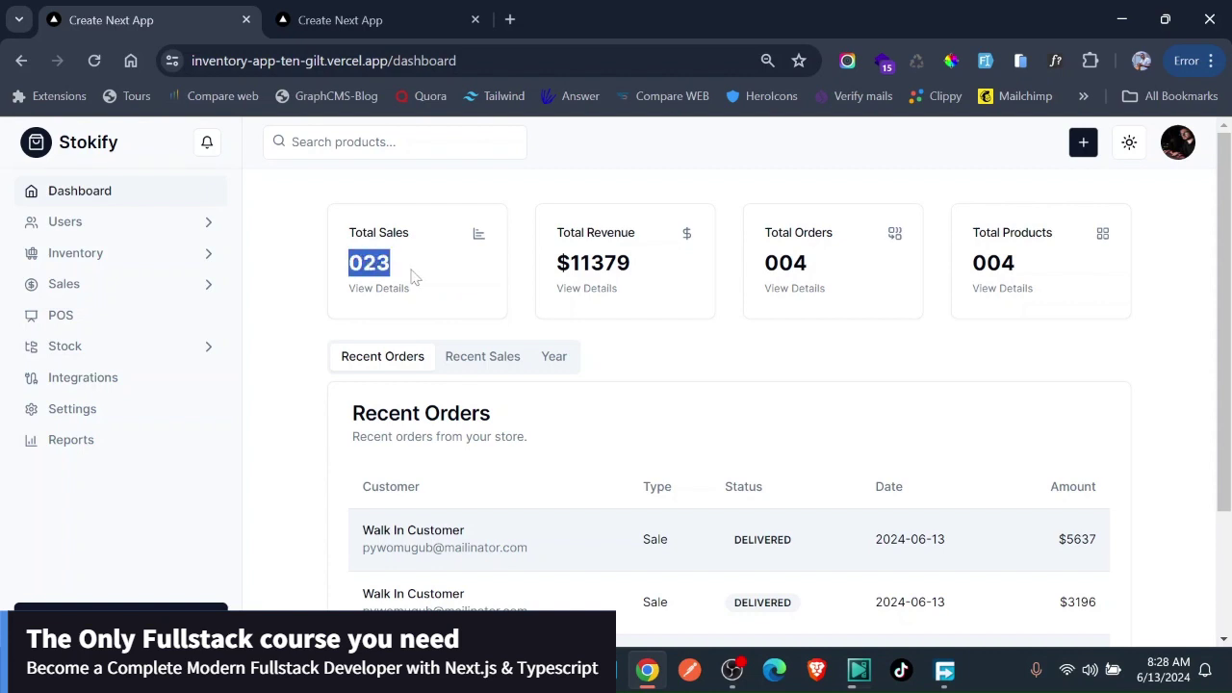
left_click_drag(637, 274, 557, 266)
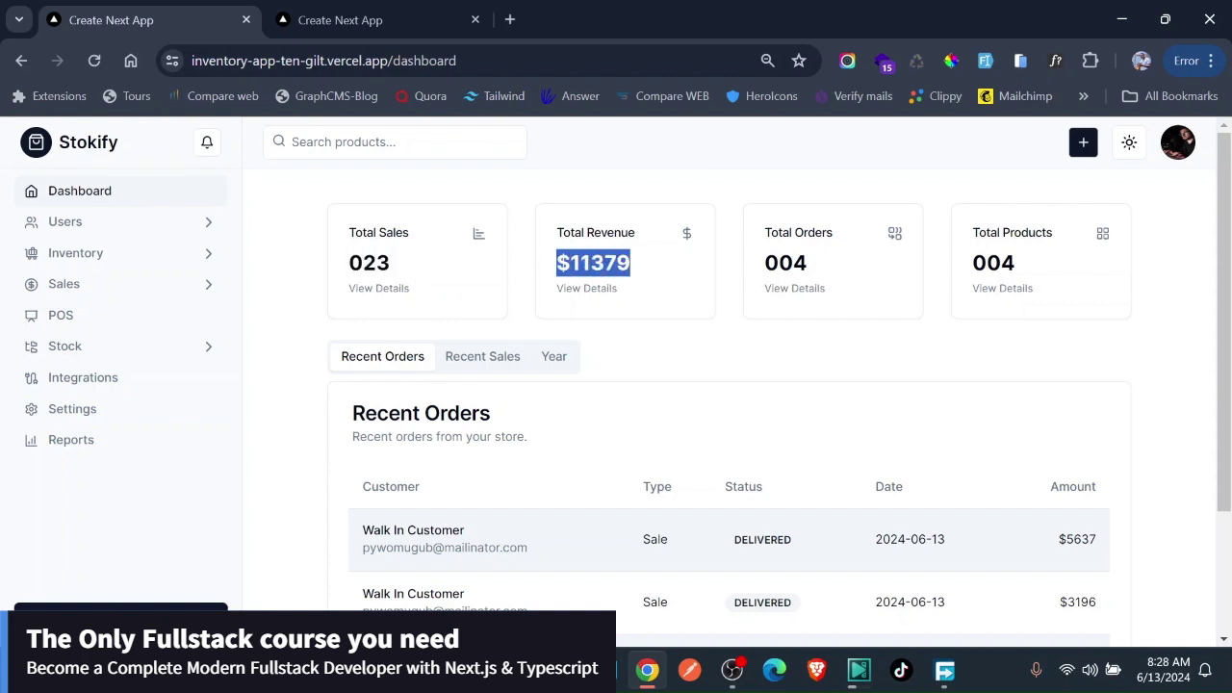
left_click_drag(812, 269, 764, 267)
left_click_drag(1023, 267, 963, 266)
Examine the customer, date and amount entries in the dashboard's Recent Orders table.
left_click_drag(1229, 207, 1228, 345)
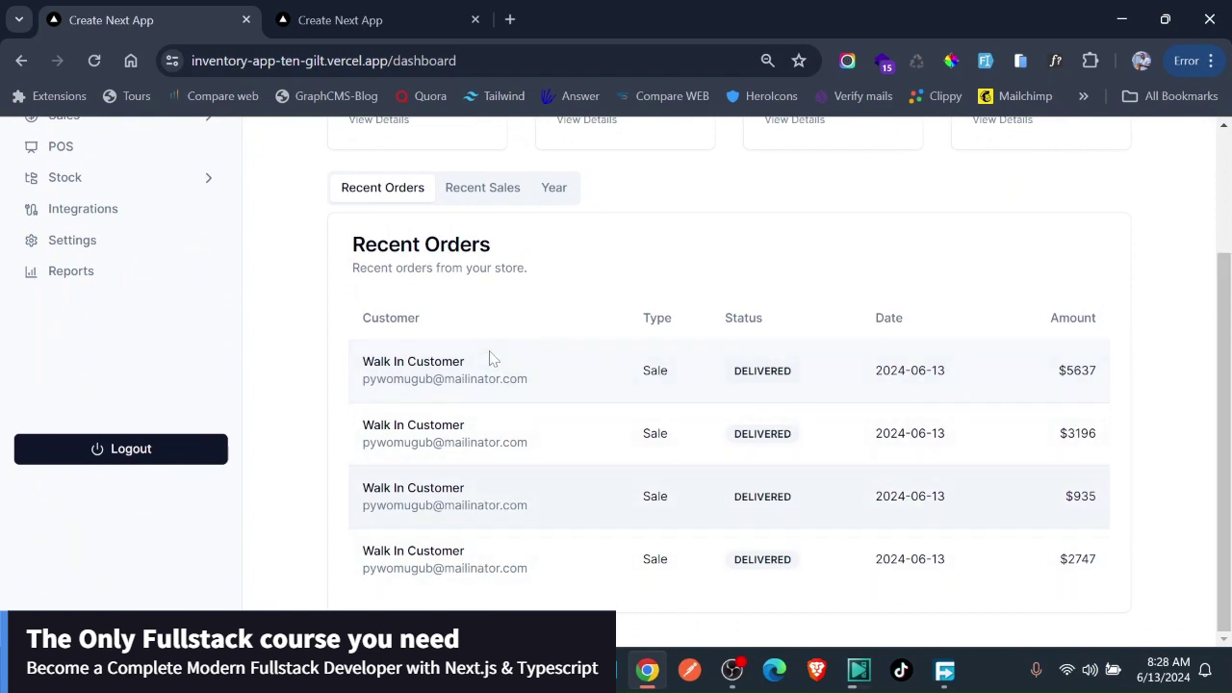
left_click_drag(363, 380, 508, 371)
left_click_drag(890, 371, 948, 375)
left_click_drag(1057, 371, 1101, 379)
left_click_drag(1067, 495, 1089, 496)
scroll(1222, 385, "up", 2)
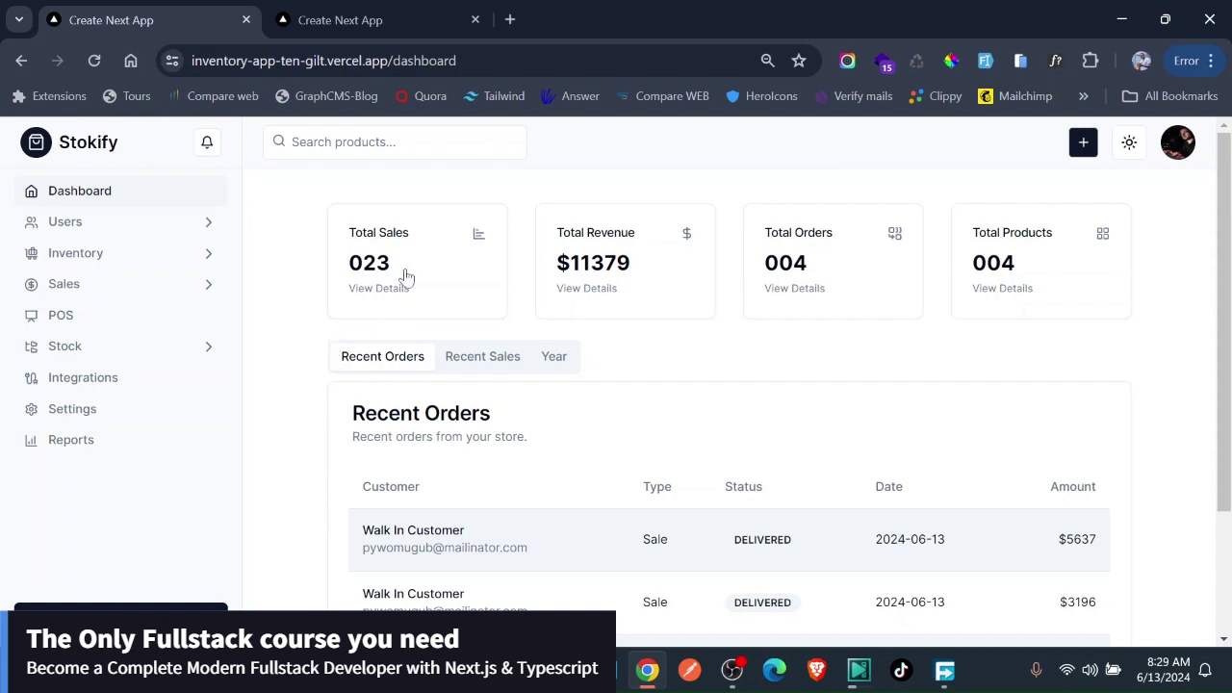
Switch to the Next.js fullstack course page and go to its $100 enrolment section.
left_click(345, 19)
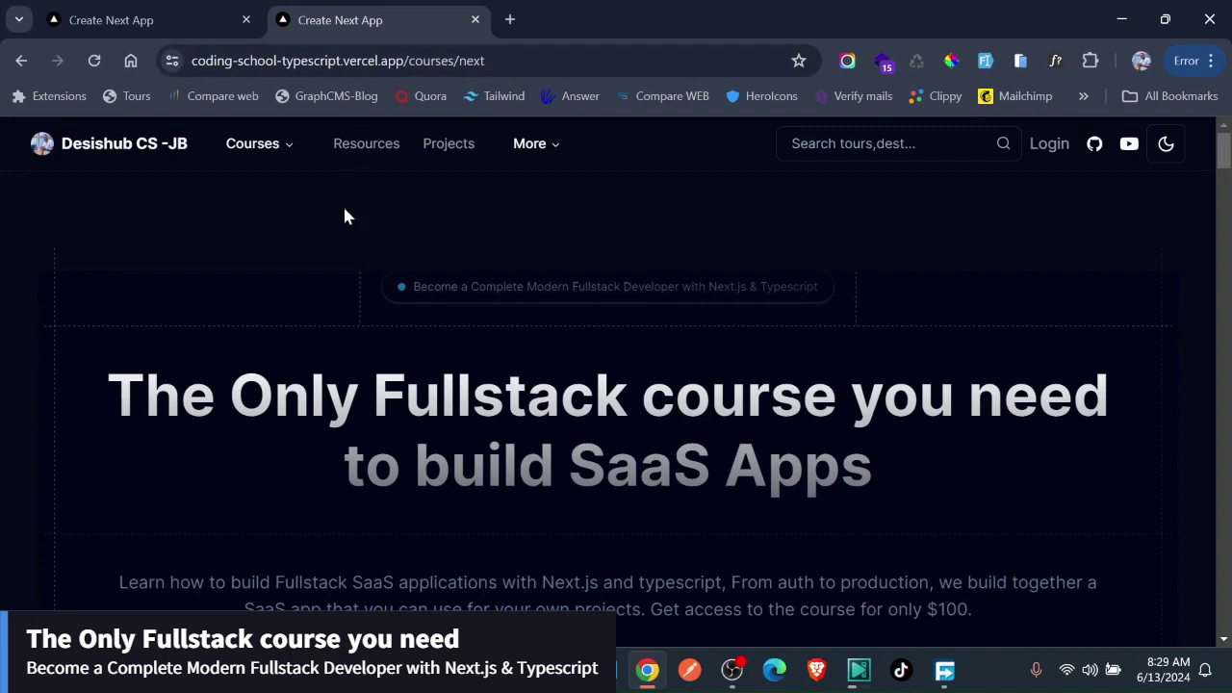
scroll(703, 330, "down", 4)
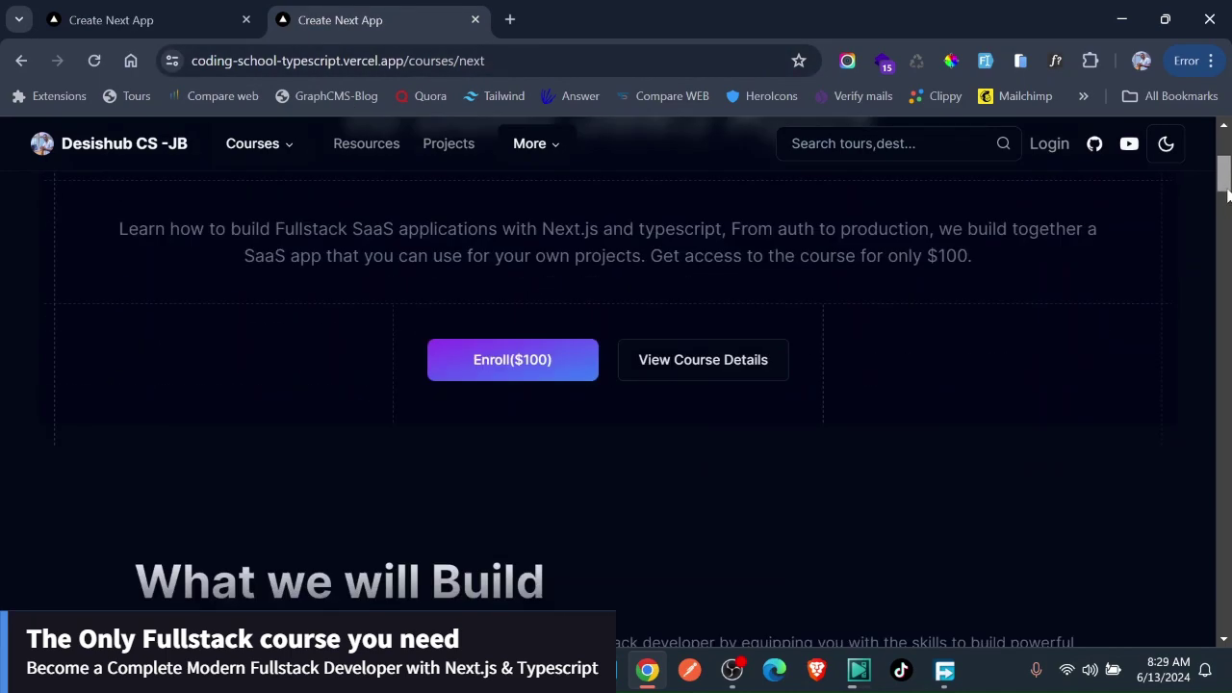
left_click(523, 354)
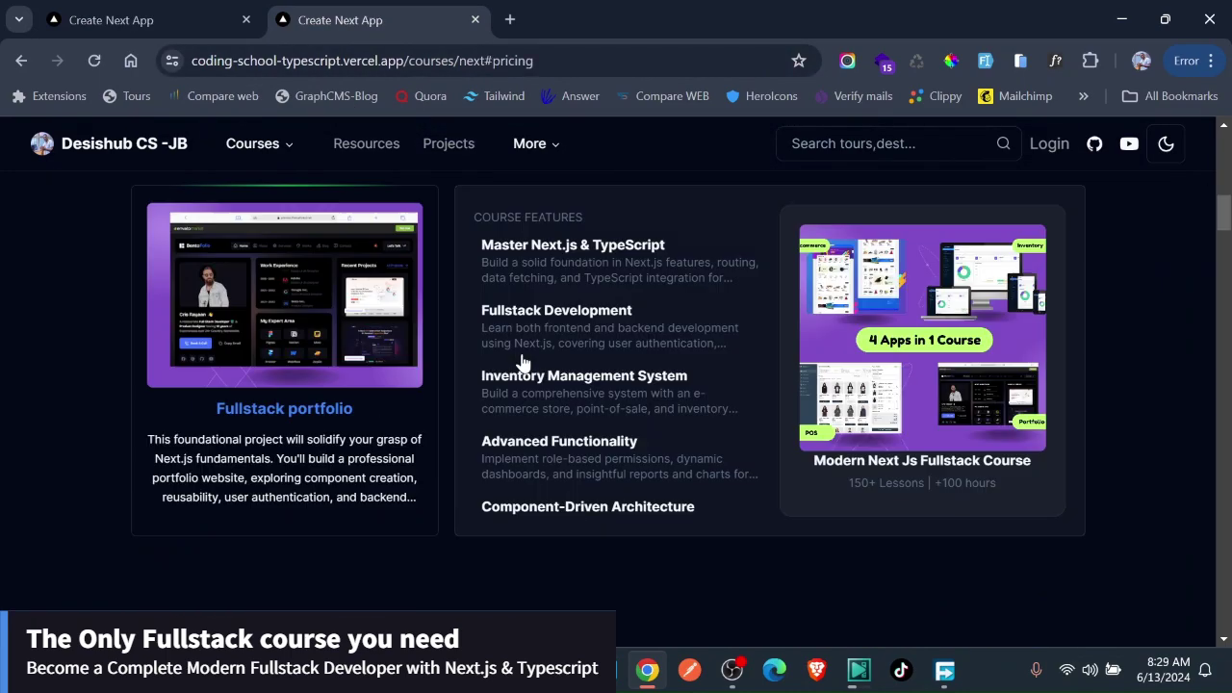